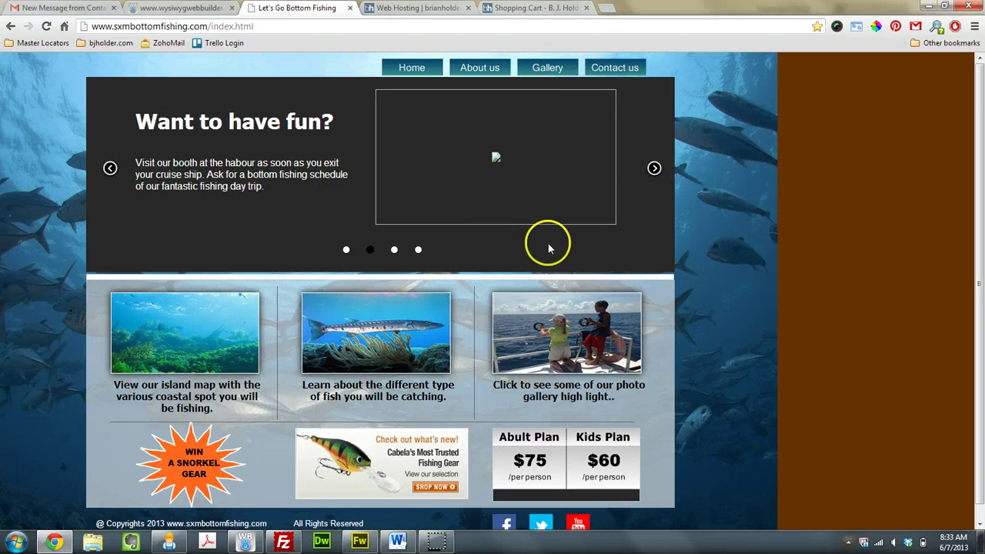
View the gallery page's 21 broken photos, then return to the Sxm Bottom Fishing home page.
click(561, 68)
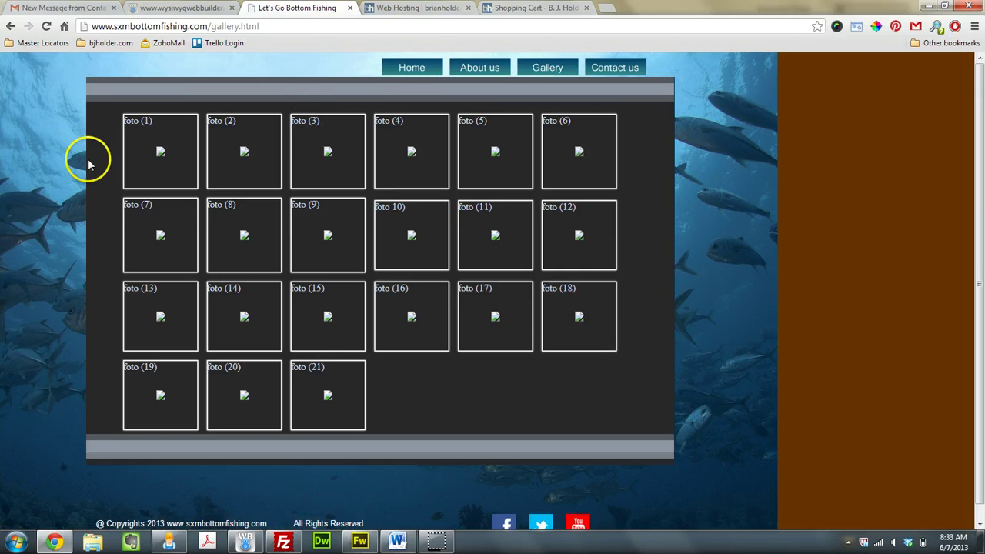
click(411, 71)
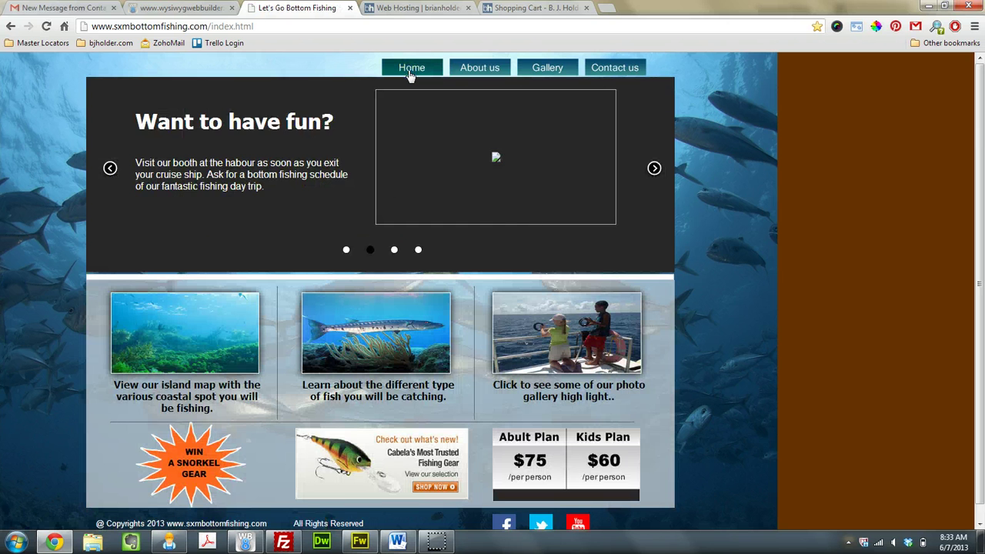
Open Contact us, step the slider through its broken slides, and load the Contact.html form page.
click(619, 70)
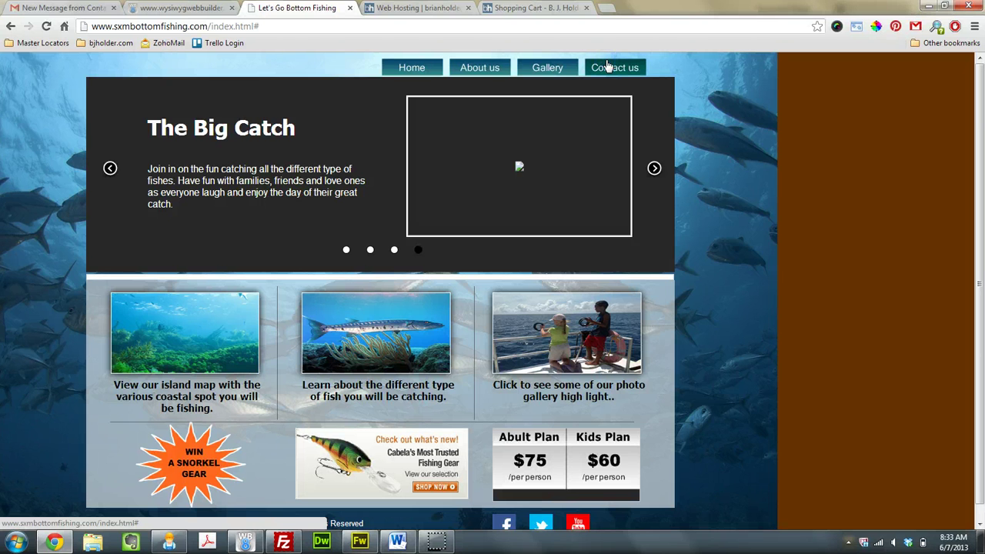
click(640, 70)
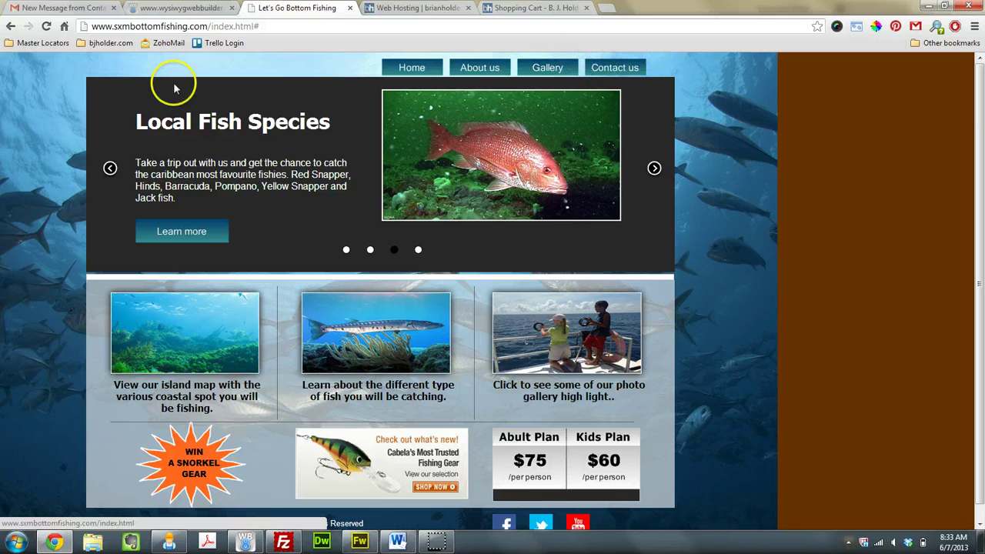
click(108, 168)
click(347, 249)
click(182, 233)
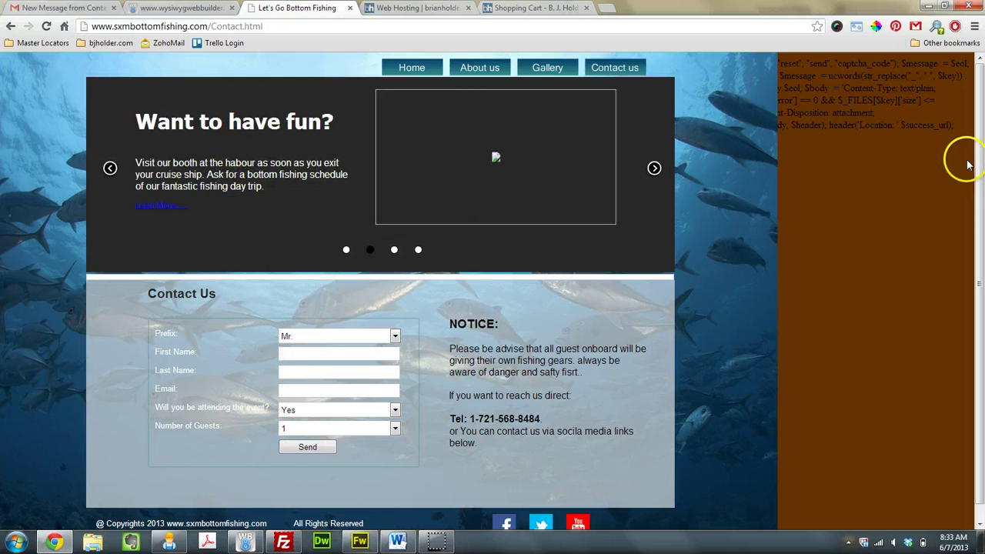
Examine the stray code text beside the page and the .html extension in the address bar.
drag(969, 125, 772, 48)
click(961, 220)
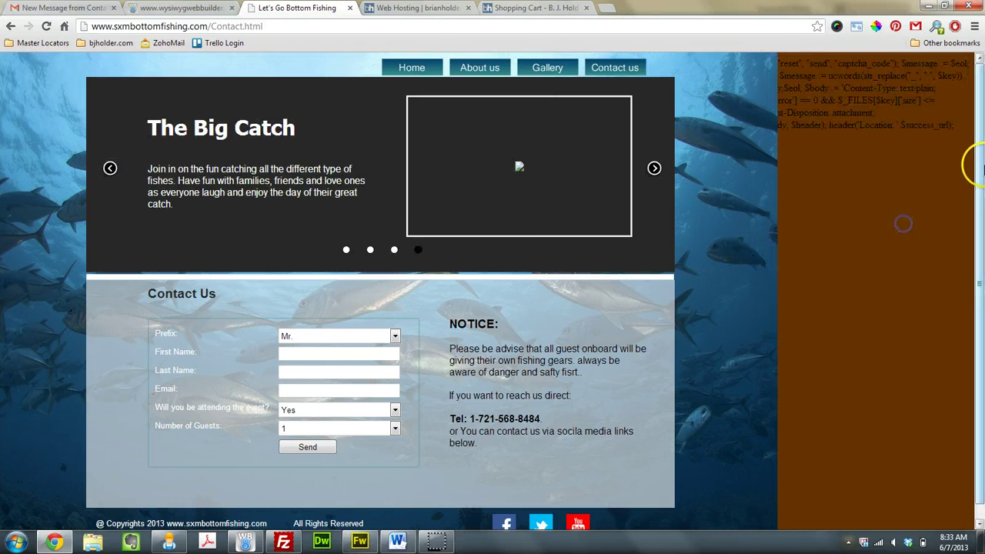
scroll(982, 301, down, 1)
scroll(982, 300, up, 1)
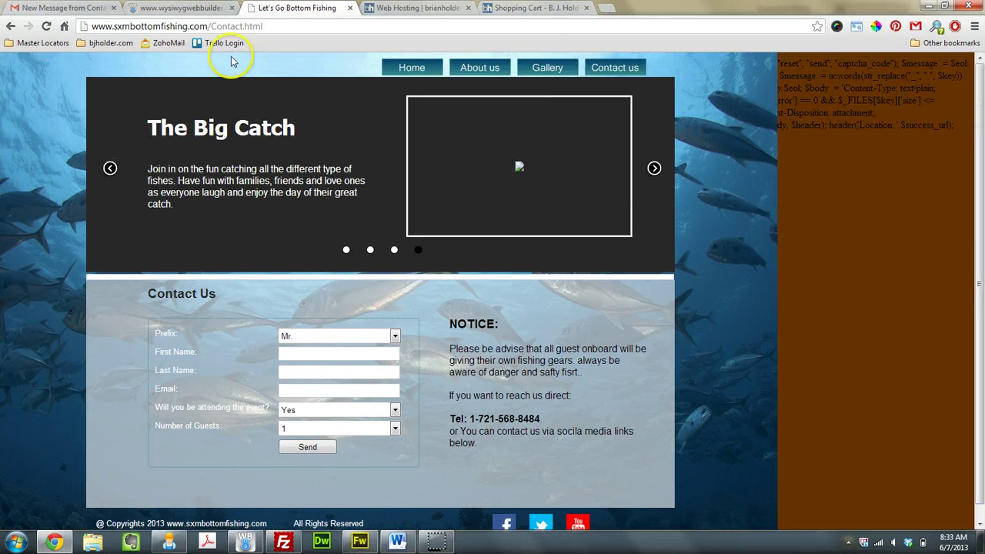
drag(242, 27, 295, 24)
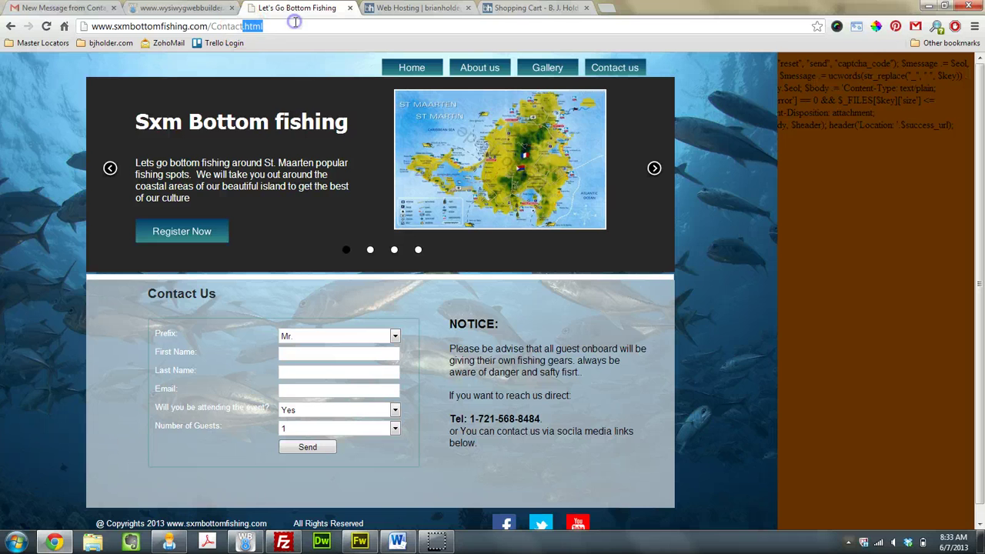
click(295, 23)
Review the test page's file-extension options in Page Properties, trying php but cancelling to keep html.
click(245, 542)
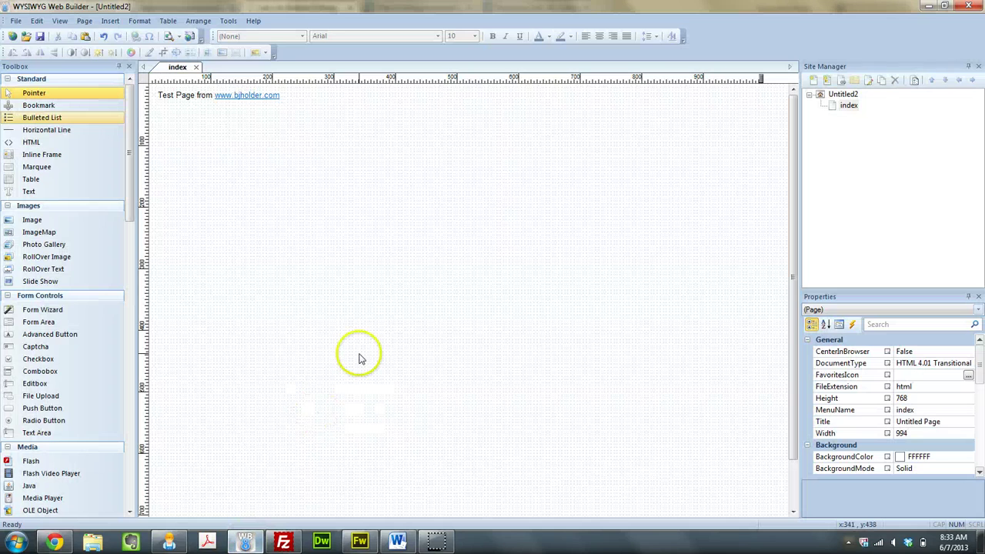
right_click(367, 267)
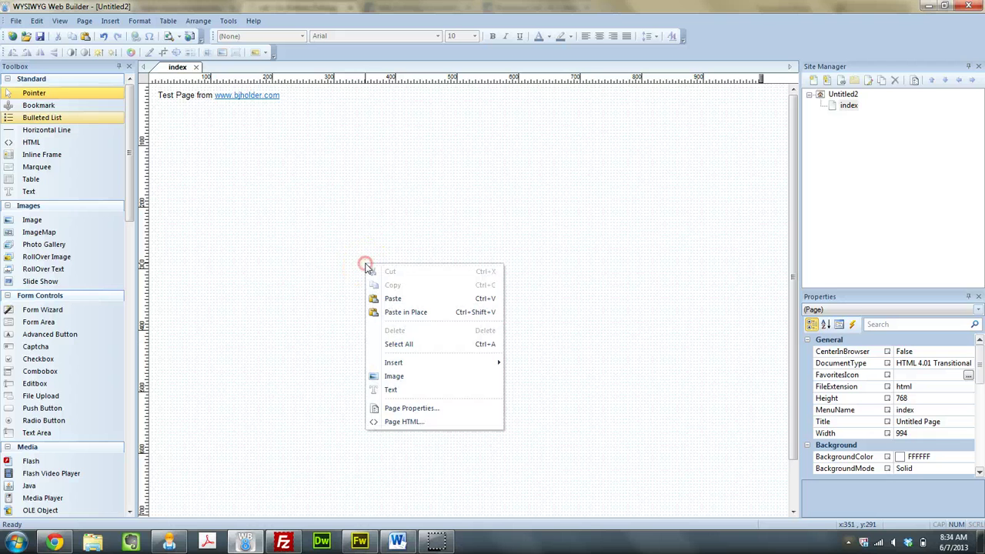
click(389, 408)
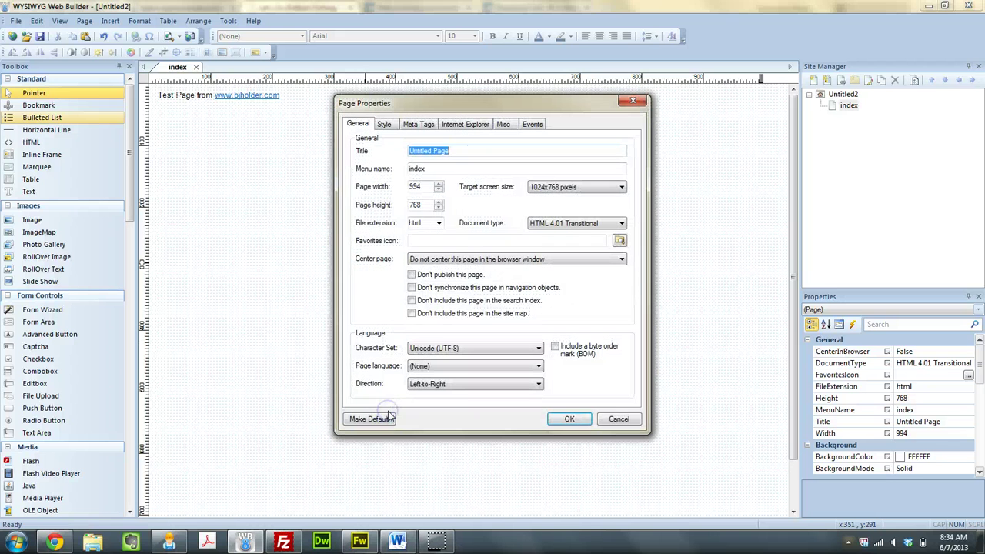
click(438, 224)
click(429, 268)
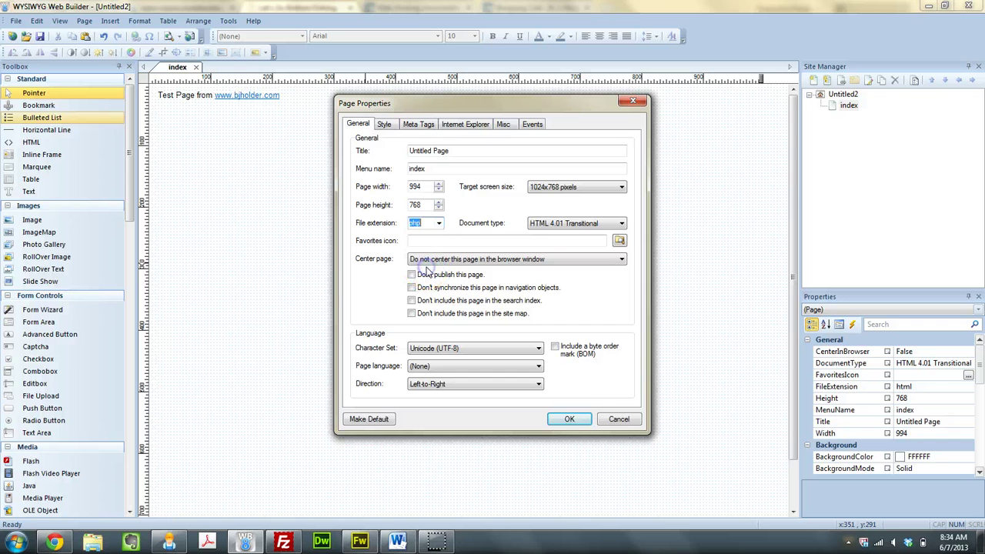
click(620, 420)
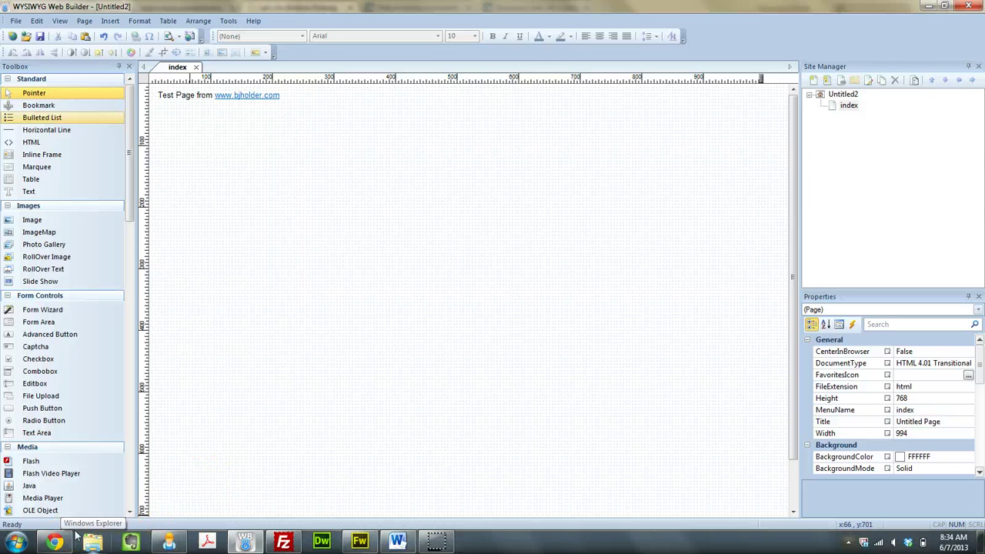
mouse_move(56, 544)
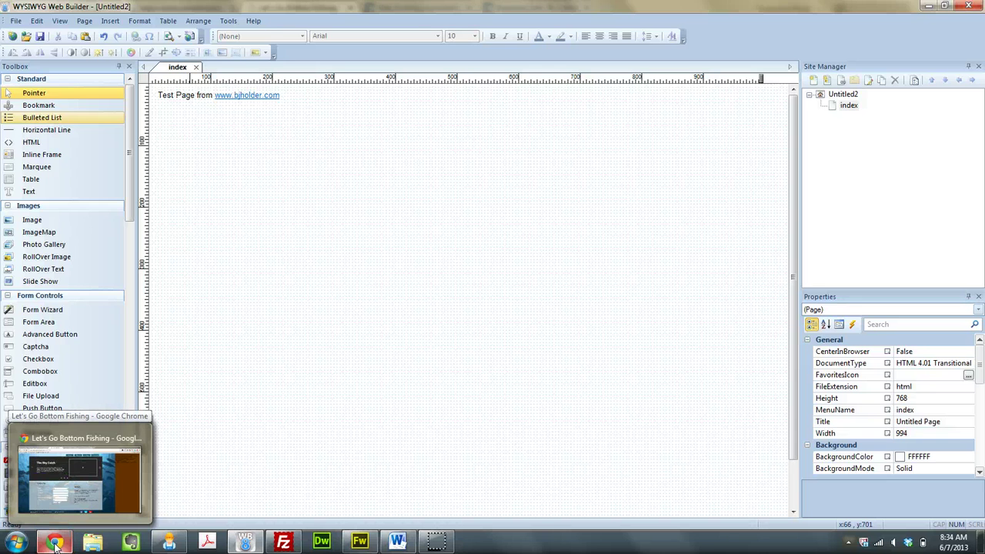
Return to Chrome and switch to the 'FTPS Notice from Yahoo Hosting' forum thread.
click(55, 545)
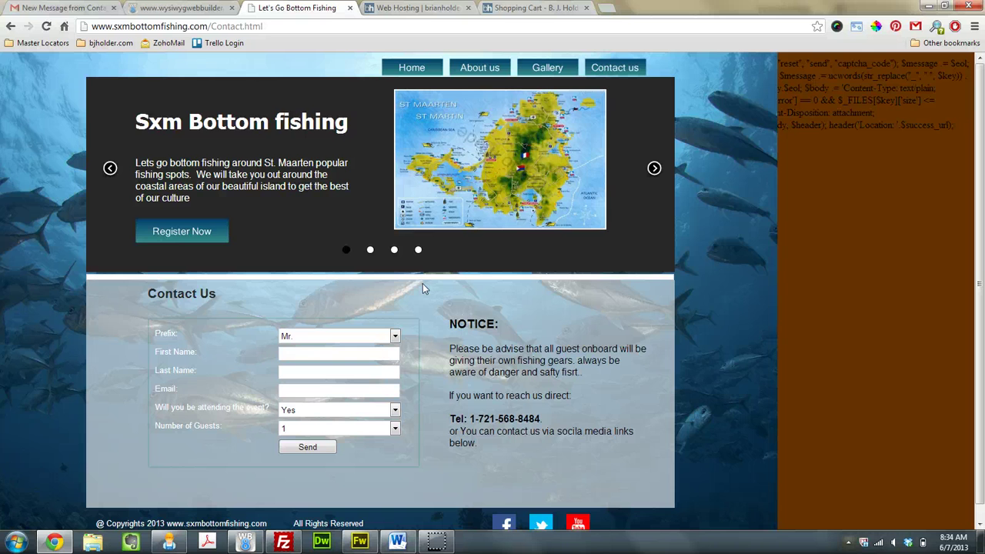
click(181, 8)
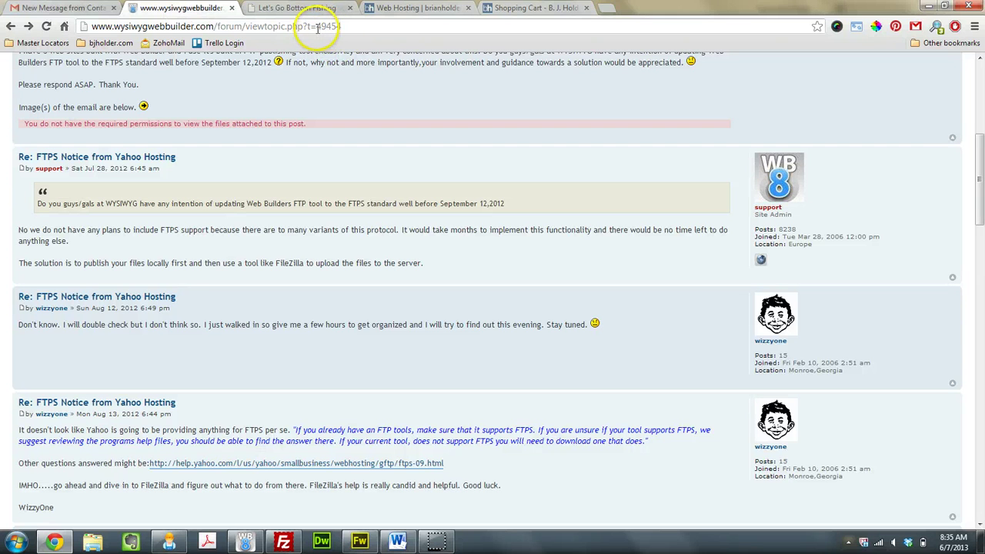
Highlight the forum topic number, then switch to the Bronze-to-Platinum web hosting pricing page.
drag(316, 26, 353, 29)
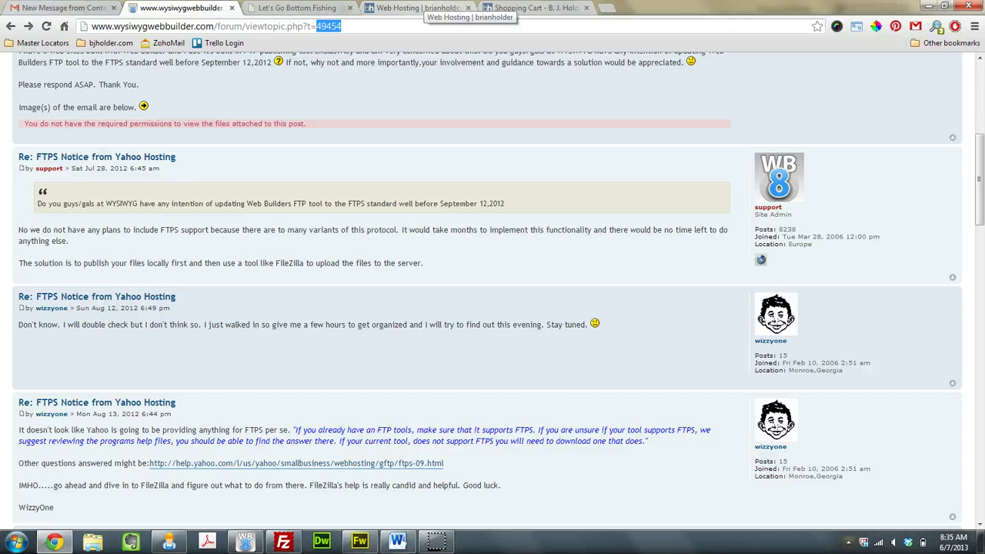
click(422, 8)
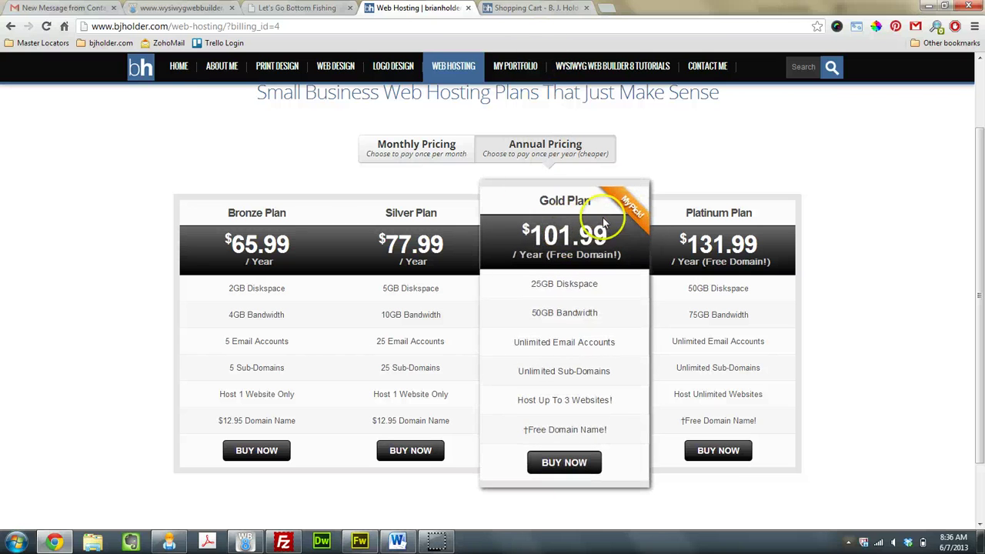
Compare the monthly and annual hosting plan prices on the pricing page.
click(536, 9)
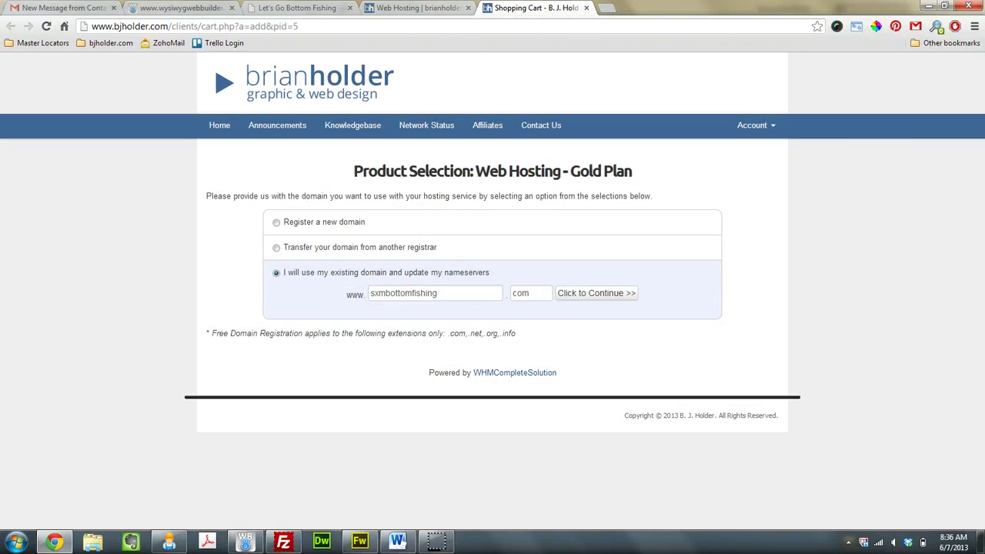
click(420, 8)
click(418, 151)
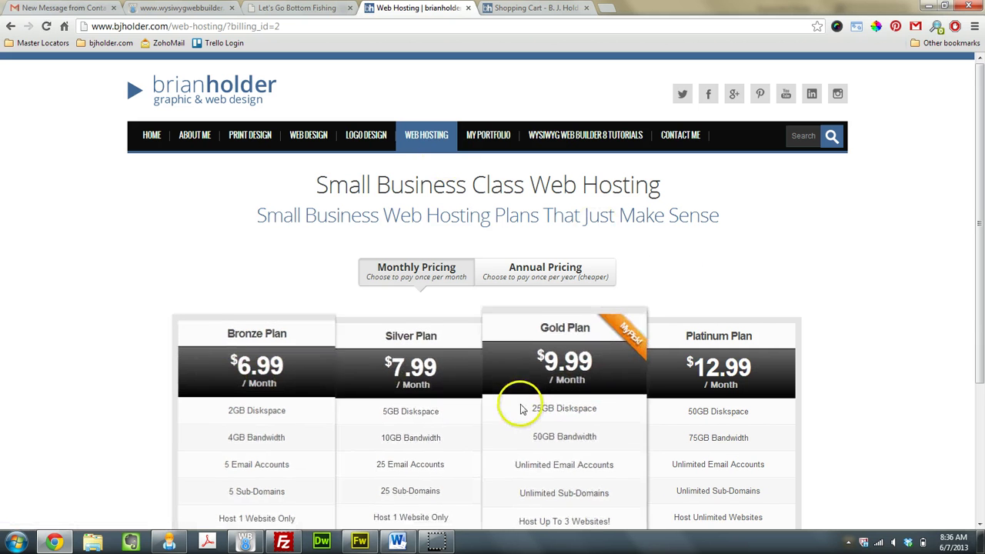
click(584, 271)
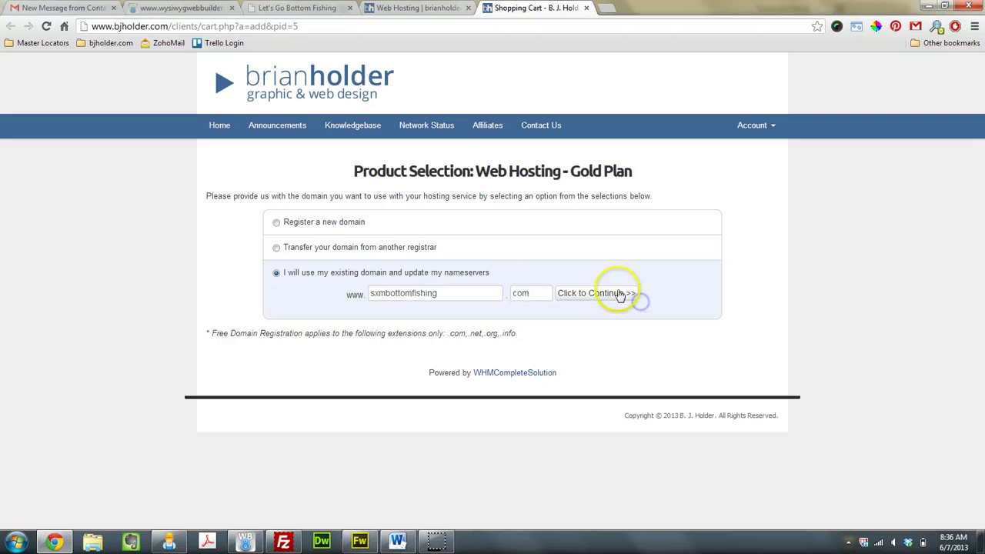
Keep the existing sxmbottomfishing domain, choose the $101.99 annual billing cycle, and check out.
click(621, 294)
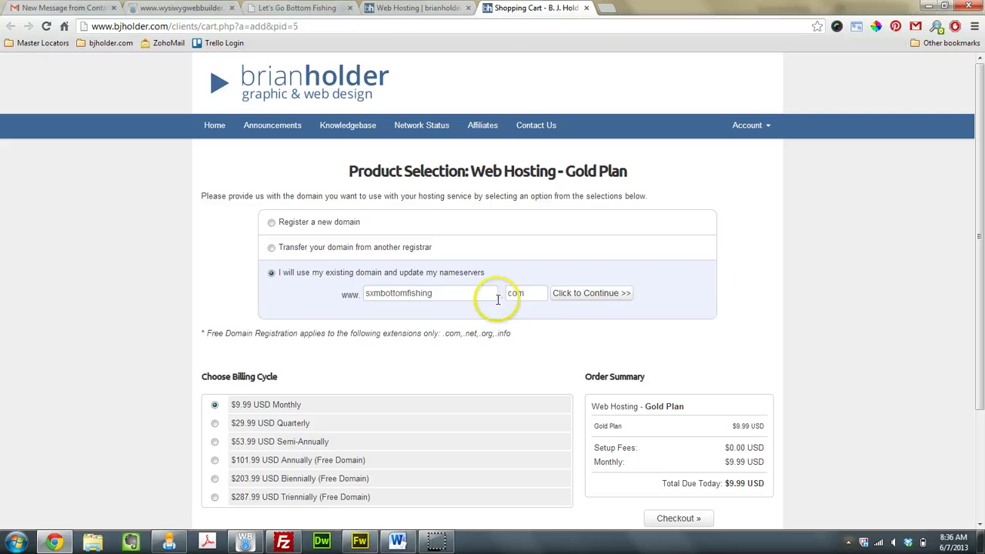
drag(972, 150, 975, 264)
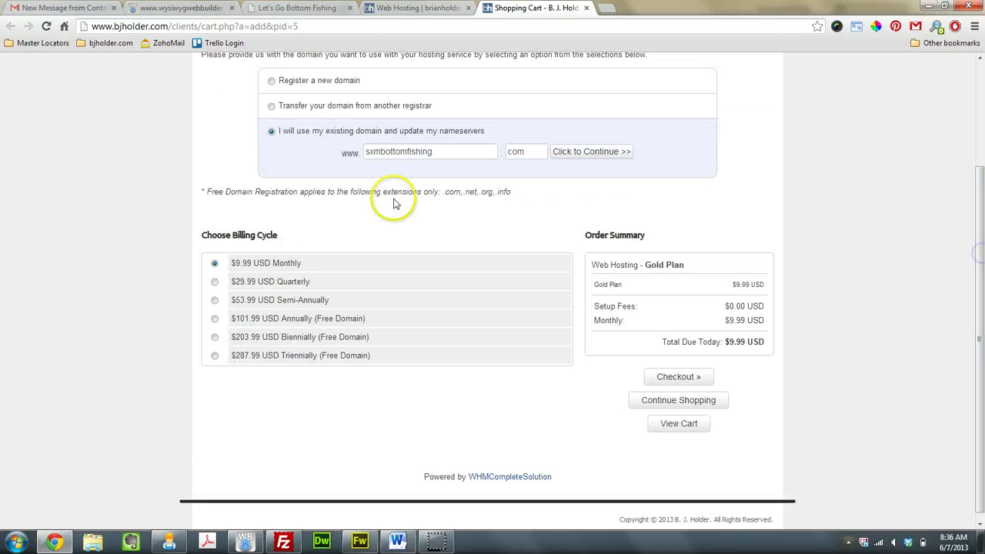
click(215, 321)
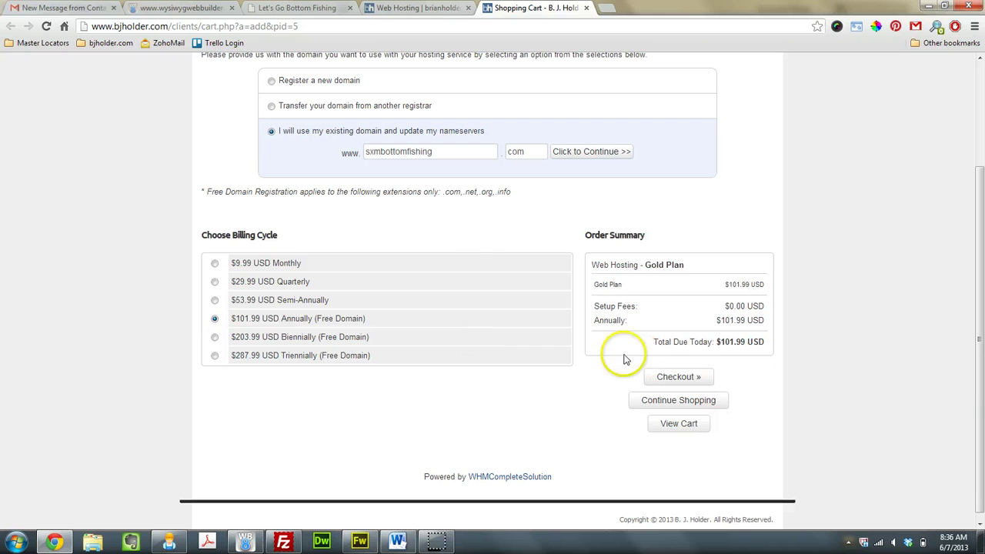
click(686, 375)
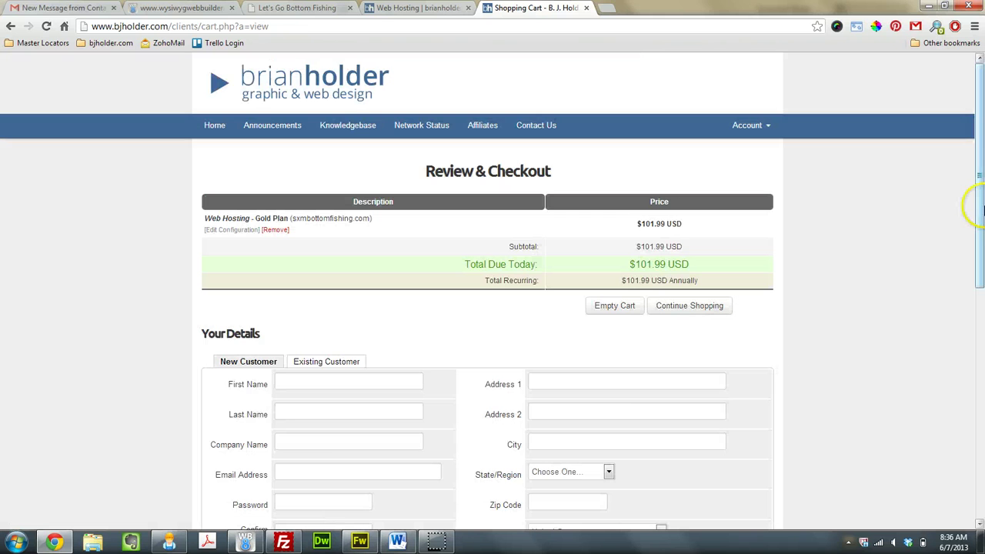
Enter the saved promotional code and validate it to get the 70% discount.
scroll(913, 303, down, 4)
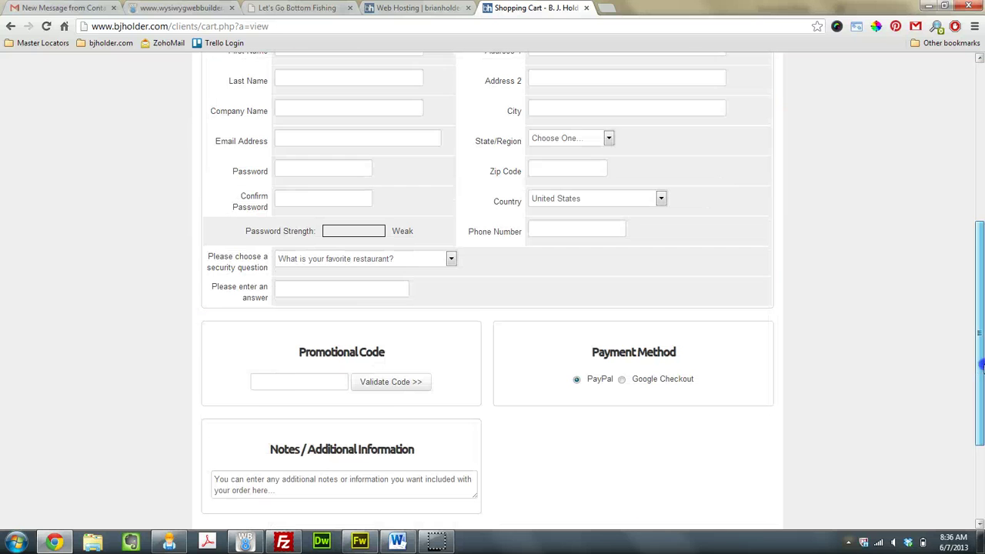
click(294, 378)
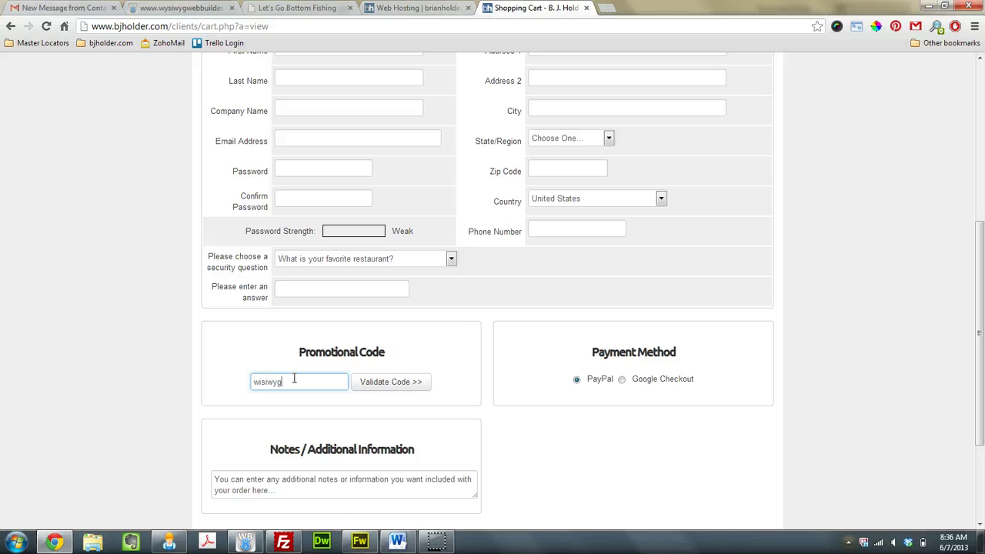
text(wisi)
key(BackSpace)
key(BackSpace)
key(BackSpace)
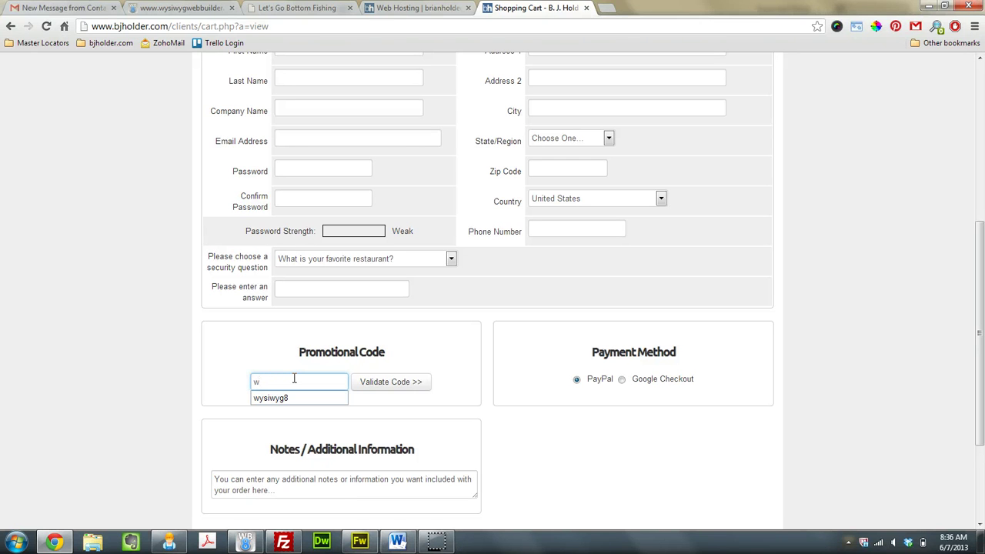
text(y)
click(277, 398)
click(407, 384)
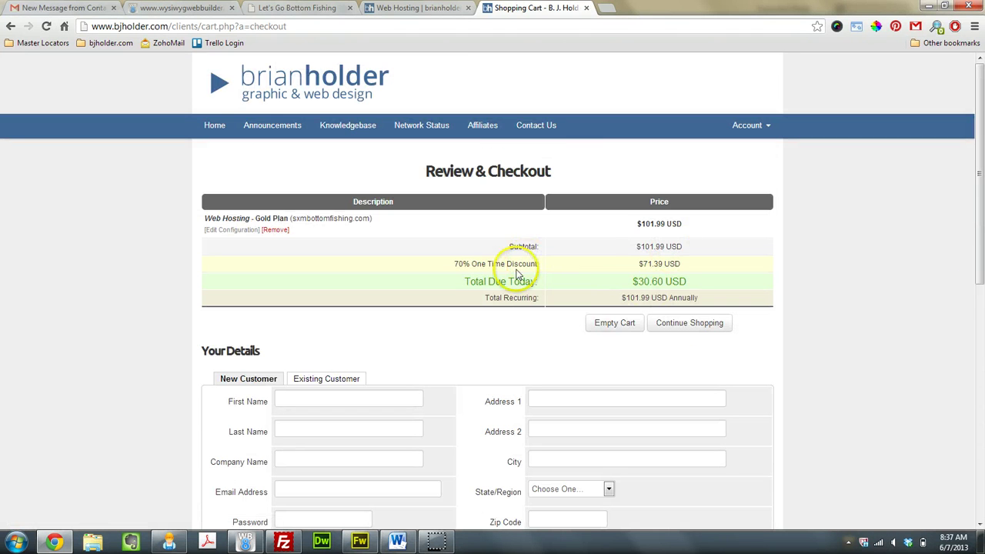
Highlight the $30.60 Total Due Today figure.
drag(465, 282, 636, 283)
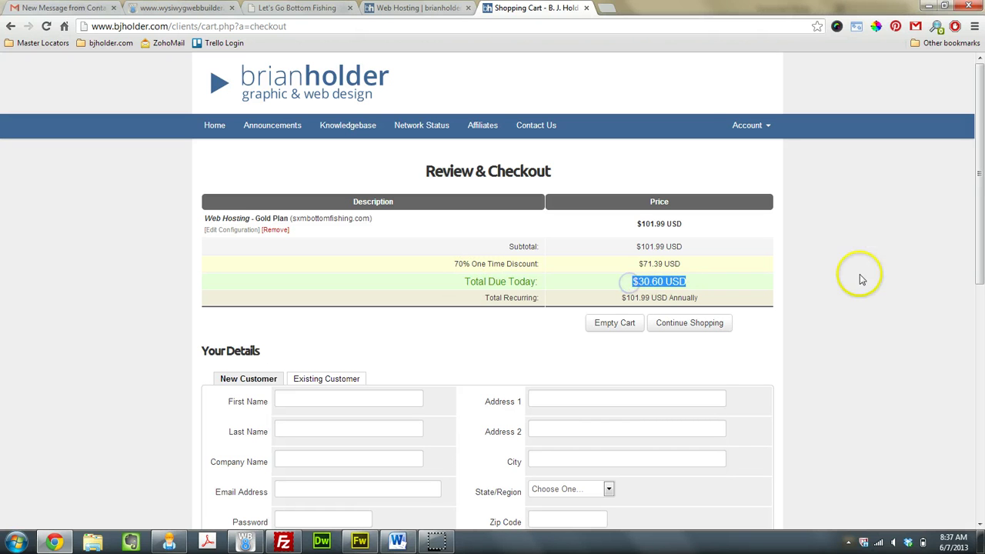
click(727, 286)
drag(723, 282, 499, 283)
click(431, 286)
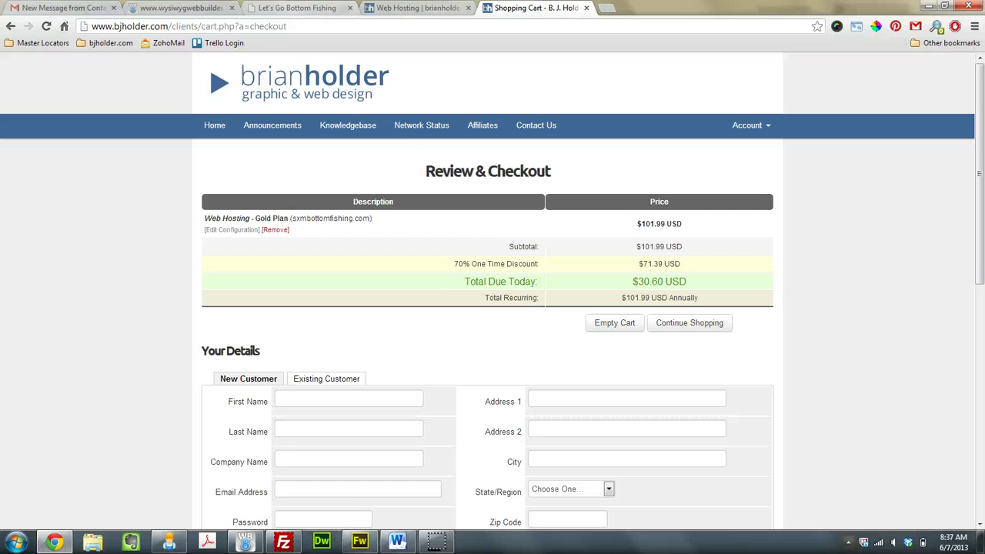
On the Bottom Fishing contact page, inspect the slider's map image, revealing Image7 as images/sxm1.jpg.
click(297, 8)
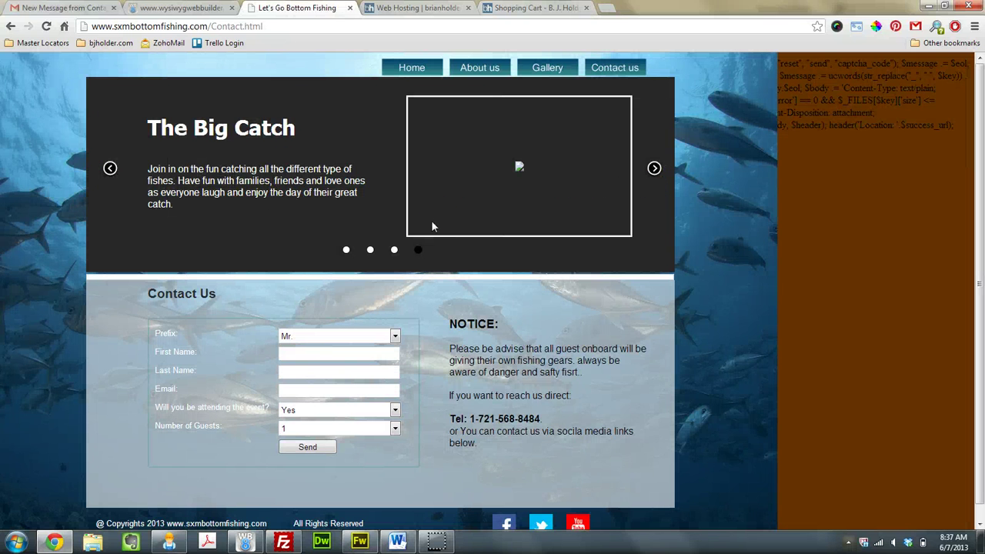
click(370, 249)
click(346, 249)
click(399, 204)
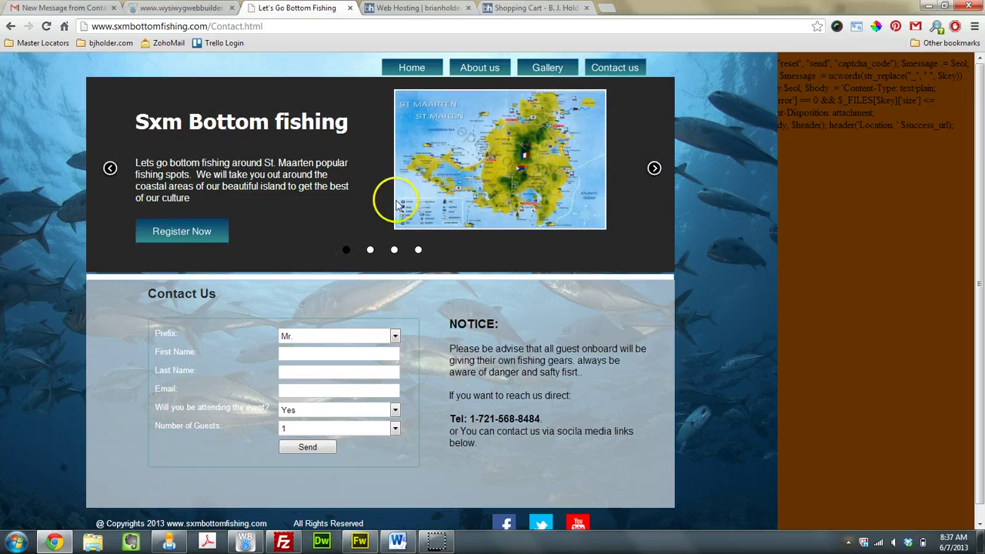
right_click(436, 175)
click(478, 297)
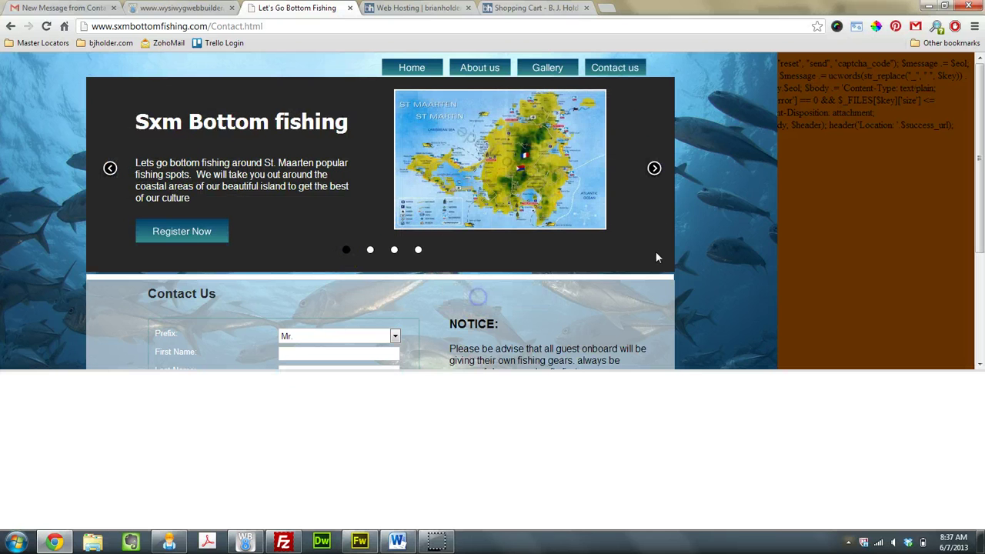
click(470, 158)
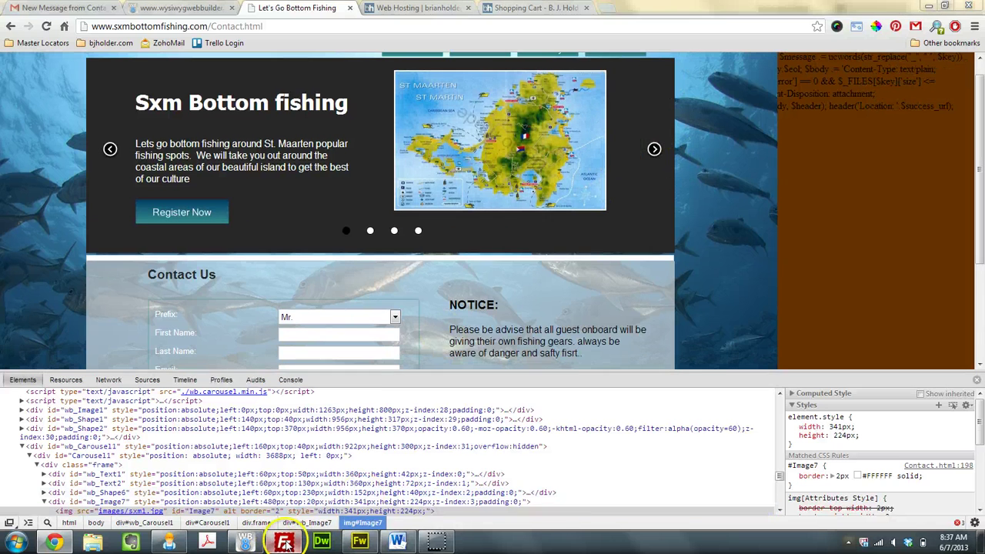
Browse the file names in FileZilla's remote images folder, then return to Chrome.
click(283, 542)
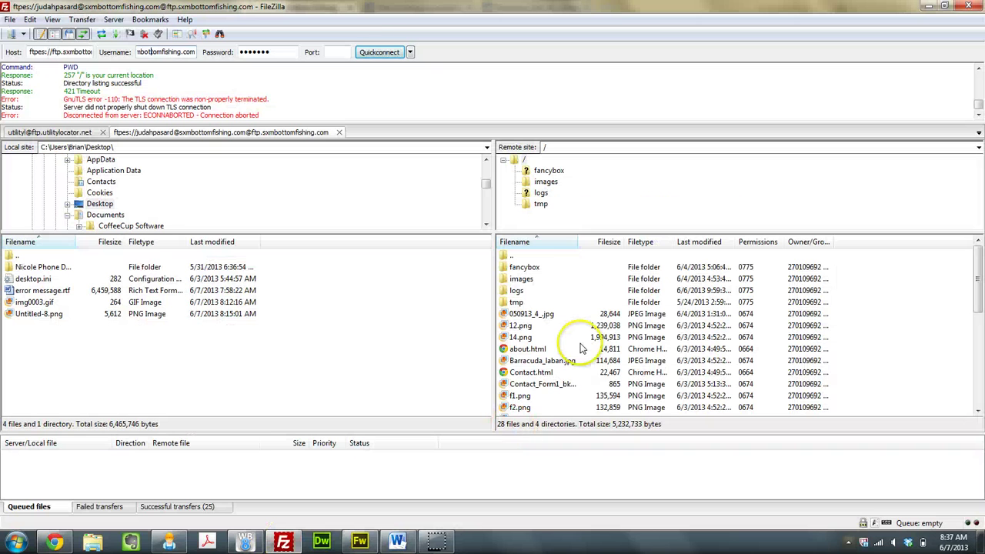
double_click(535, 282)
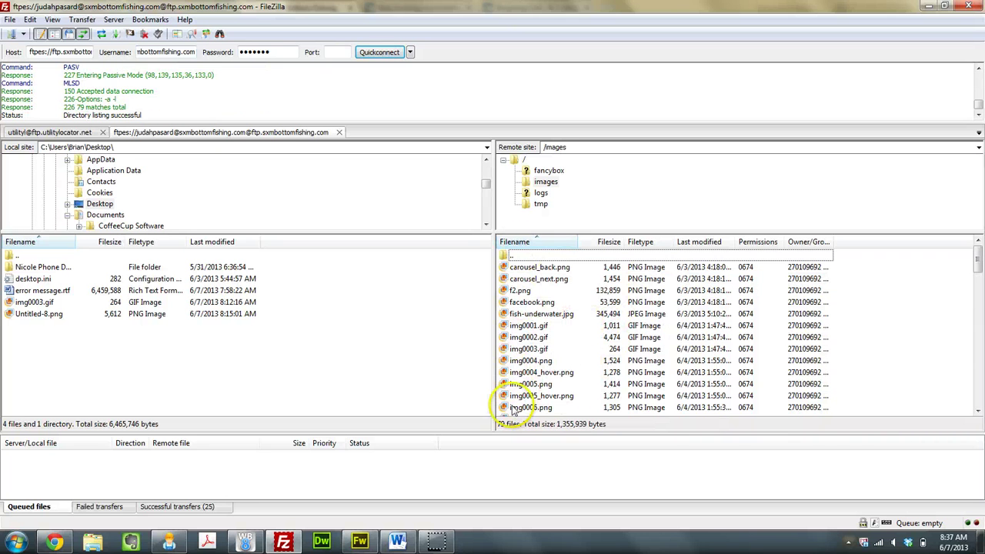
scroll(518, 395, down, 3)
key(alt+Tab)
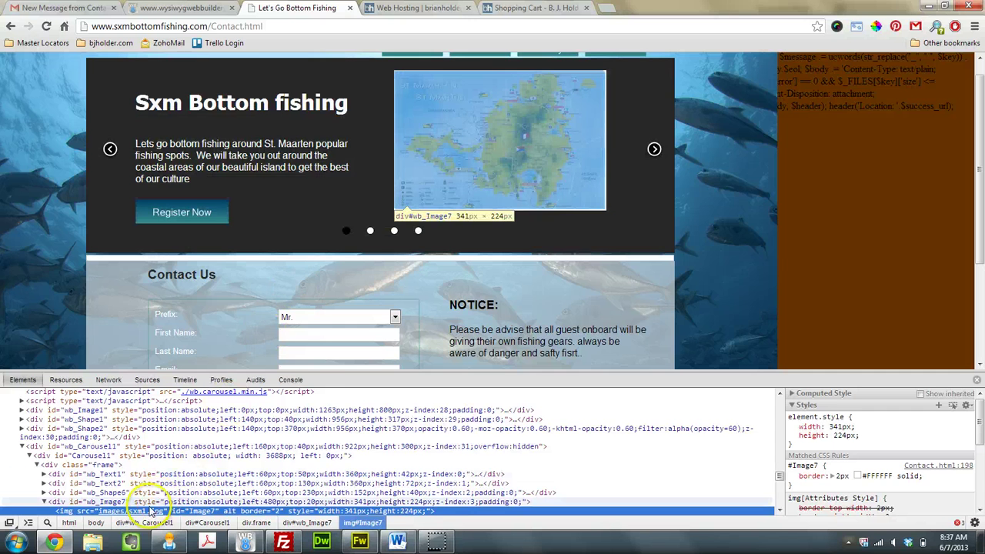
Preview the sxm1.jpg image resource and highlight its file name.
click(135, 511)
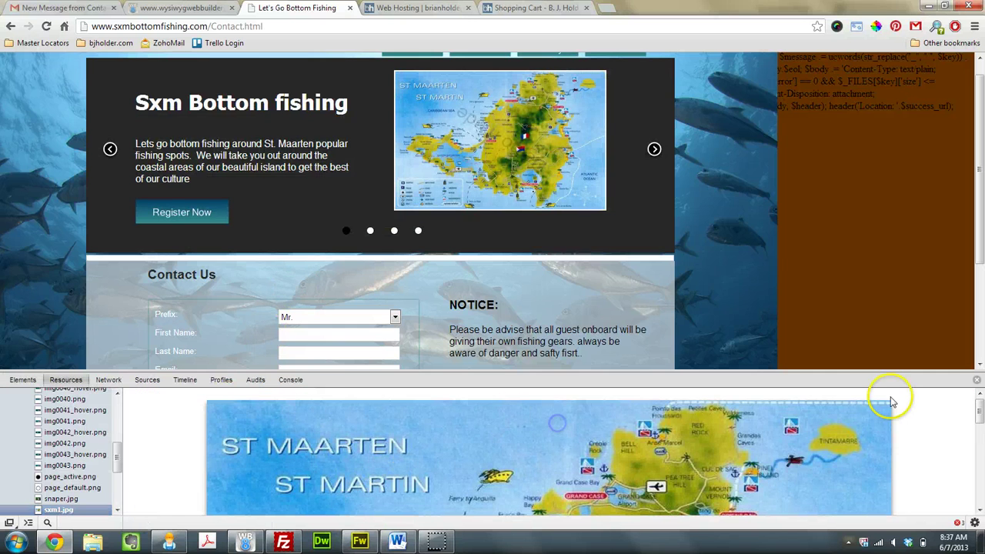
drag(980, 412, 980, 492)
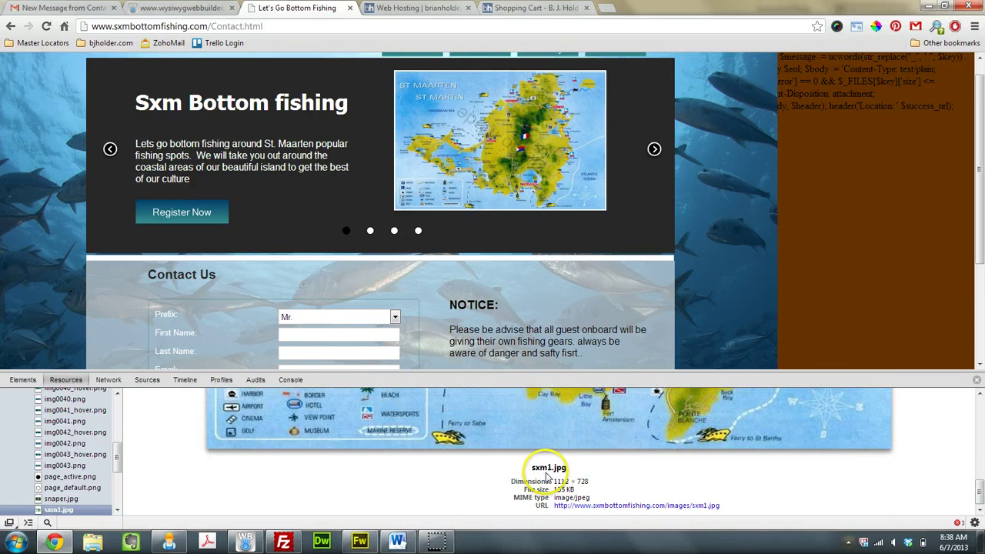
drag(551, 468, 562, 468)
Inspect the broken 'Want to have fun?' slide image and point out the gap in IMG_0003.jpg's name.
click(371, 231)
right_click(484, 186)
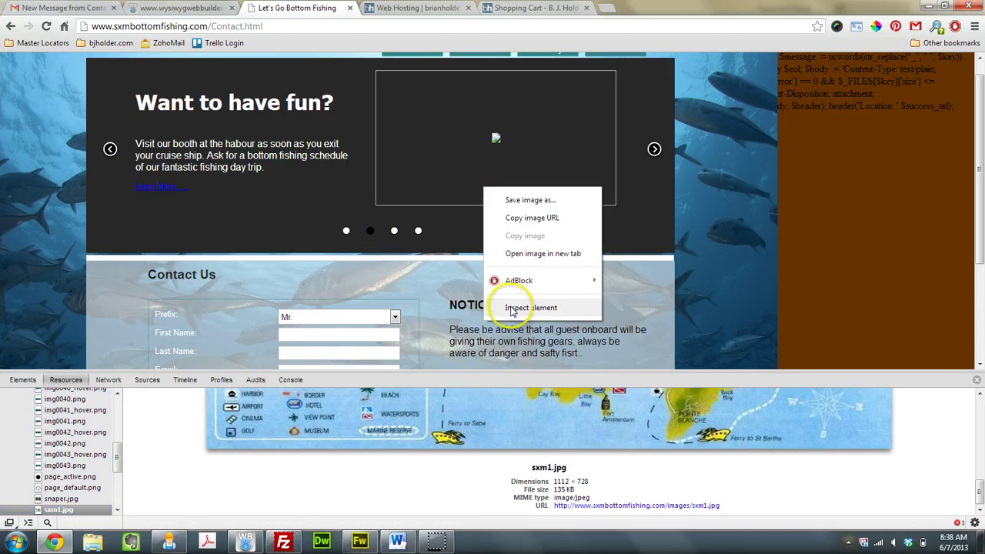
click(498, 245)
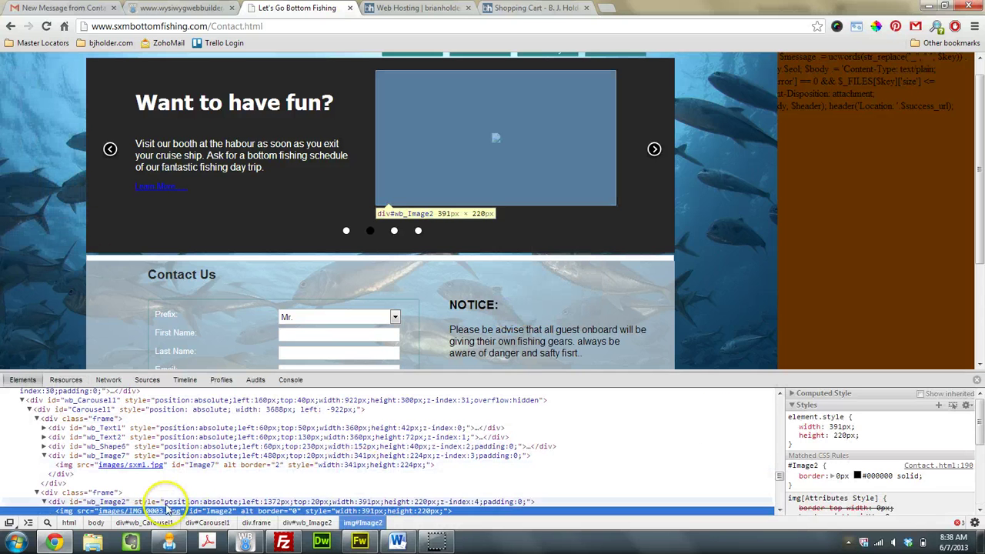
double_click(154, 510)
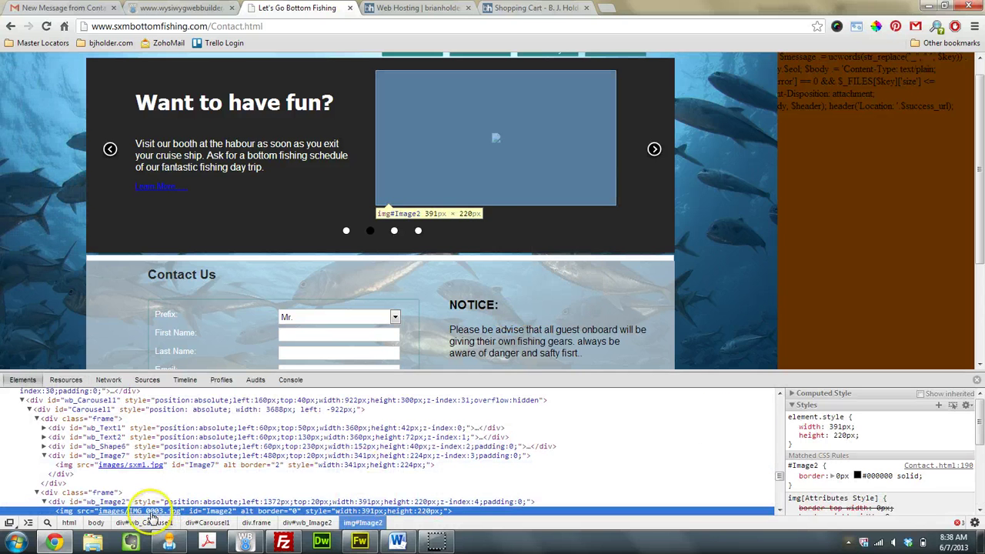
click(150, 513)
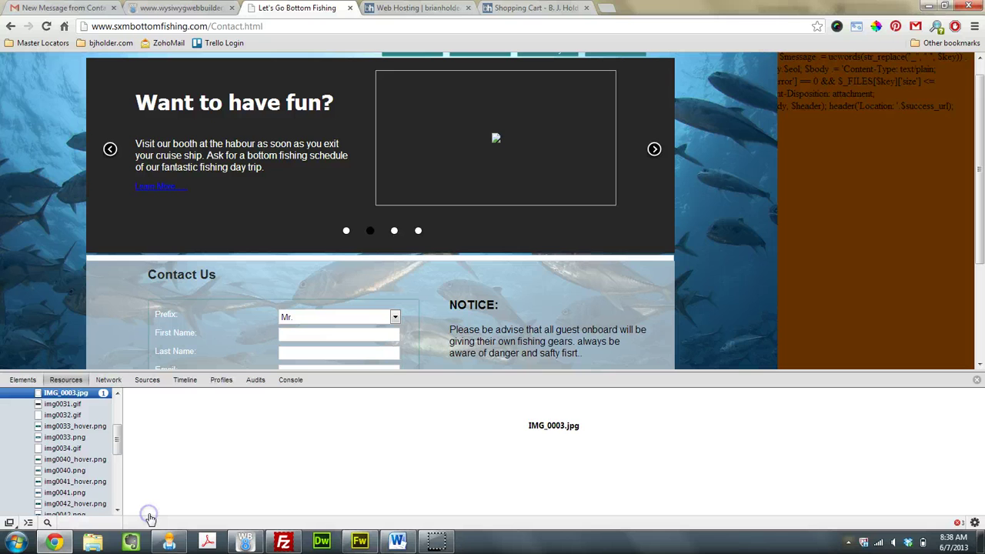
click(548, 434)
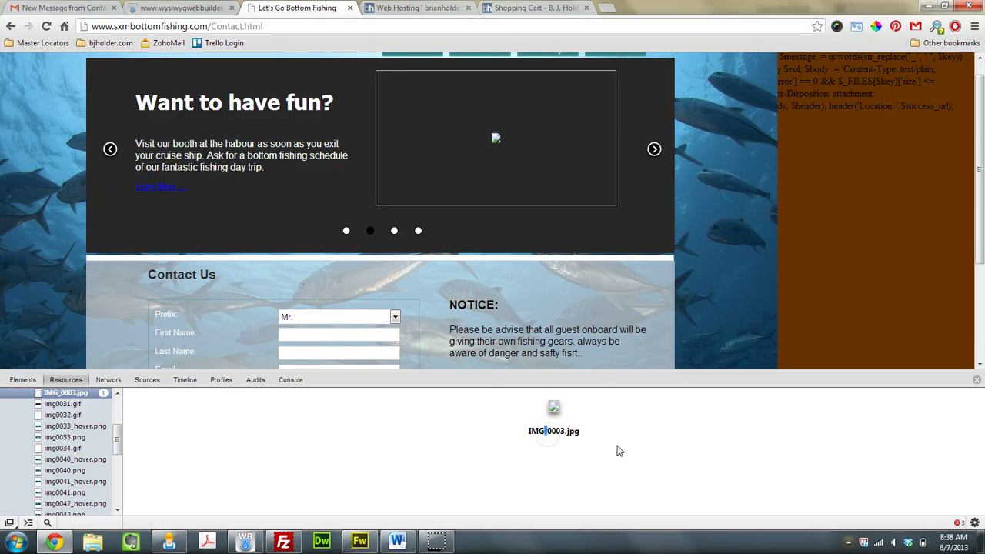
click(553, 420)
click(624, 499)
Inspect The Big Catch slide's broken image and highlight its encoded name foto%20%2811%29.JPG.
click(418, 231)
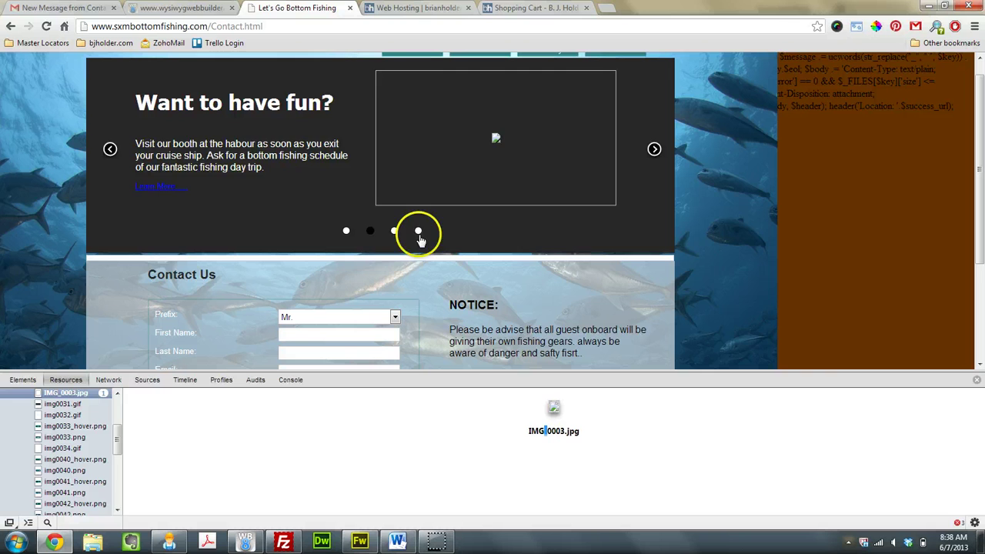
right_click(515, 201)
click(541, 310)
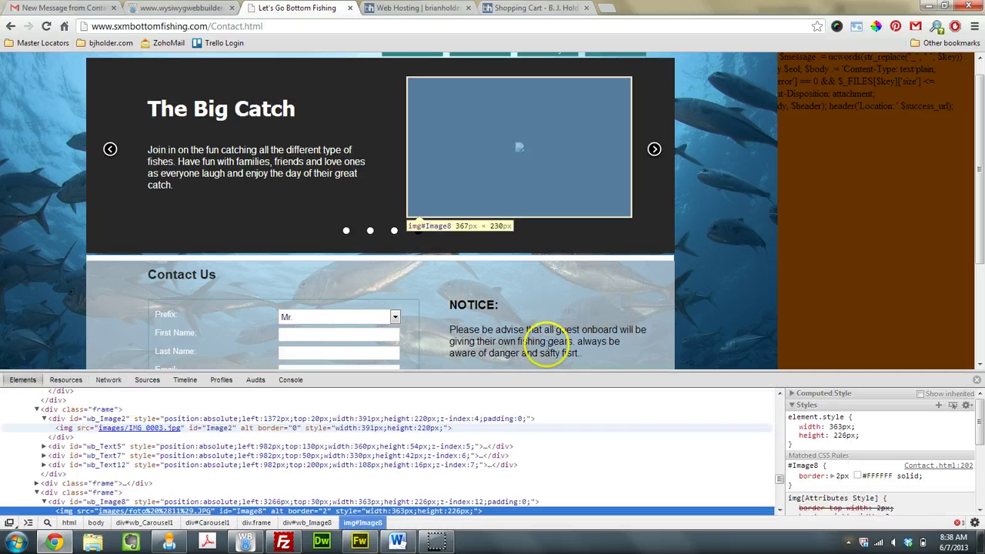
click(168, 511)
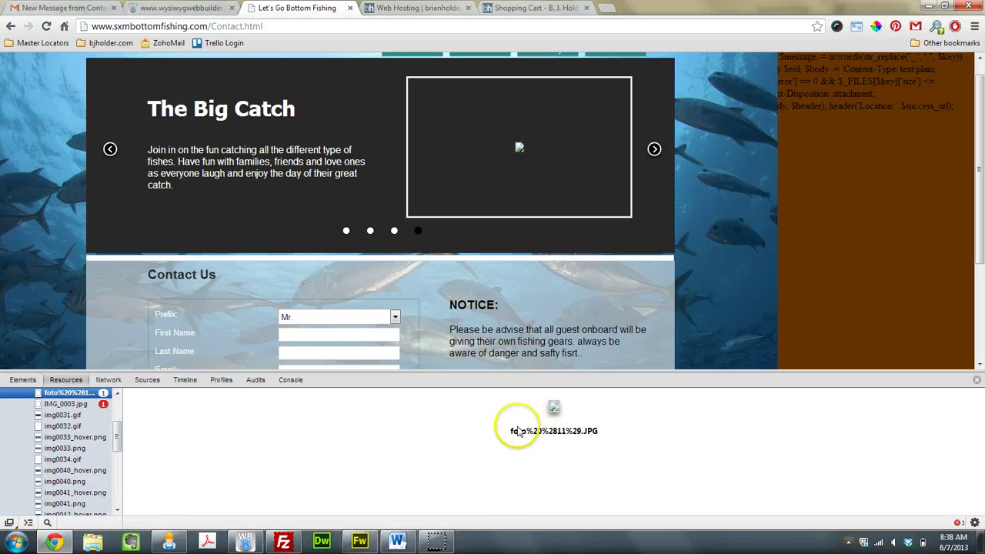
drag(509, 435, 537, 436)
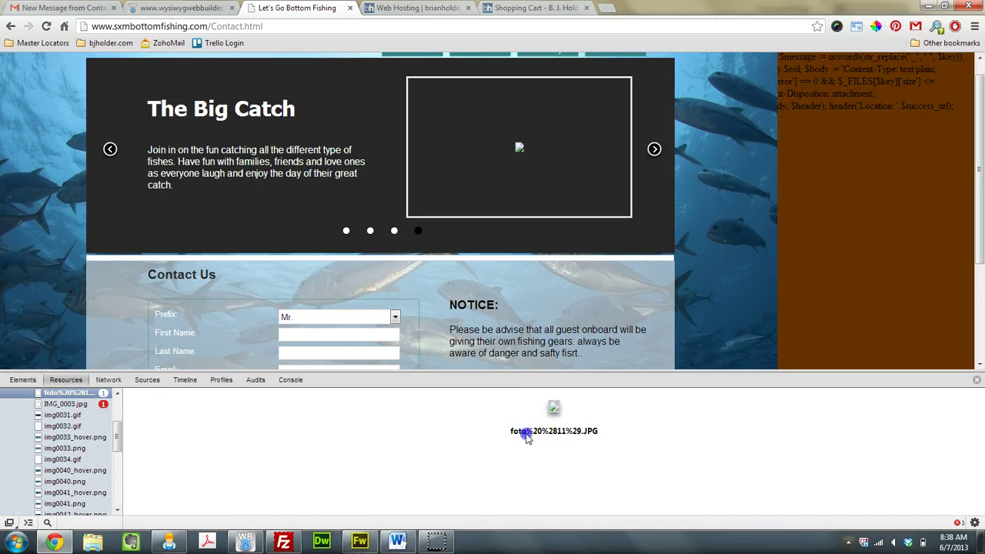
double_click(568, 432)
Go to the Gallery page and inspect the broken foto (10) thumbnail's element.
click(570, 55)
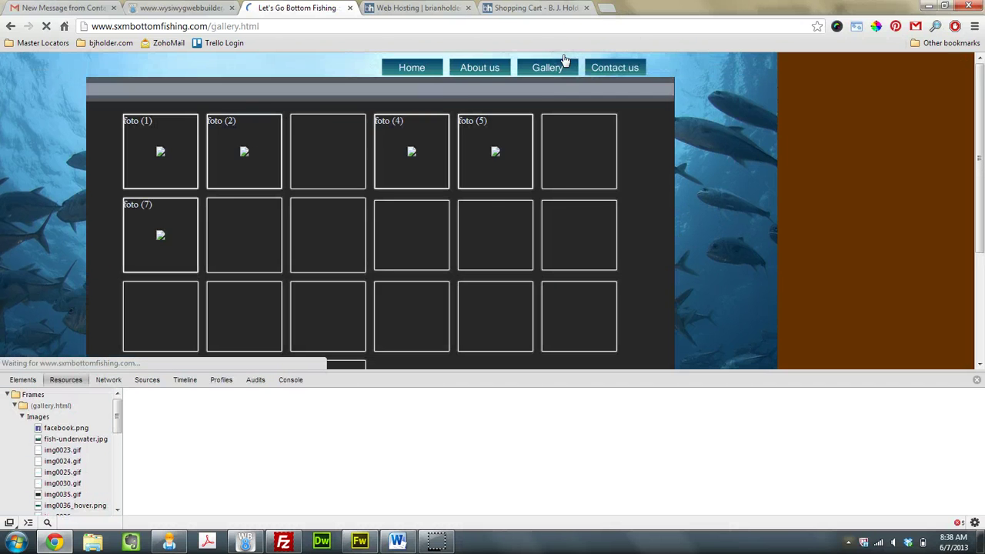
right_click(412, 236)
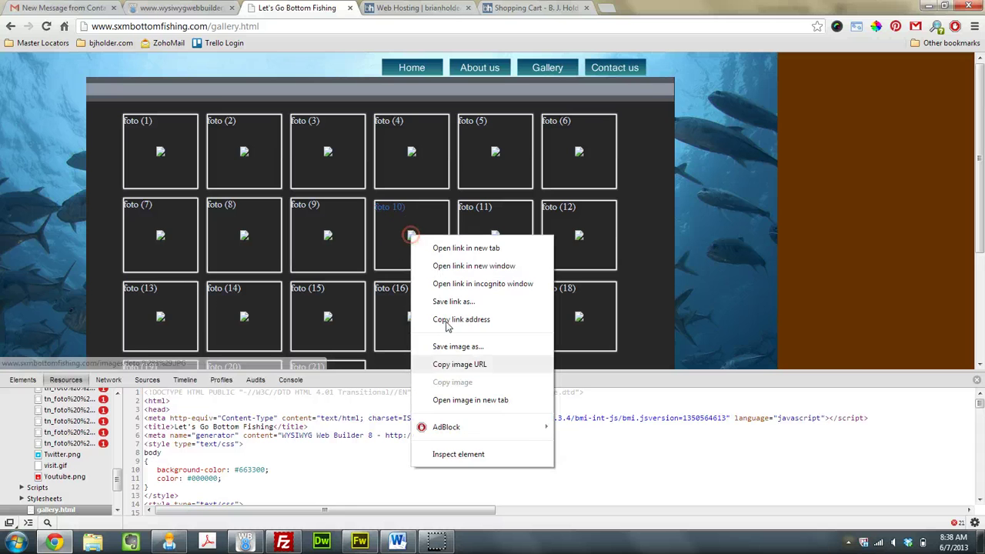
click(494, 459)
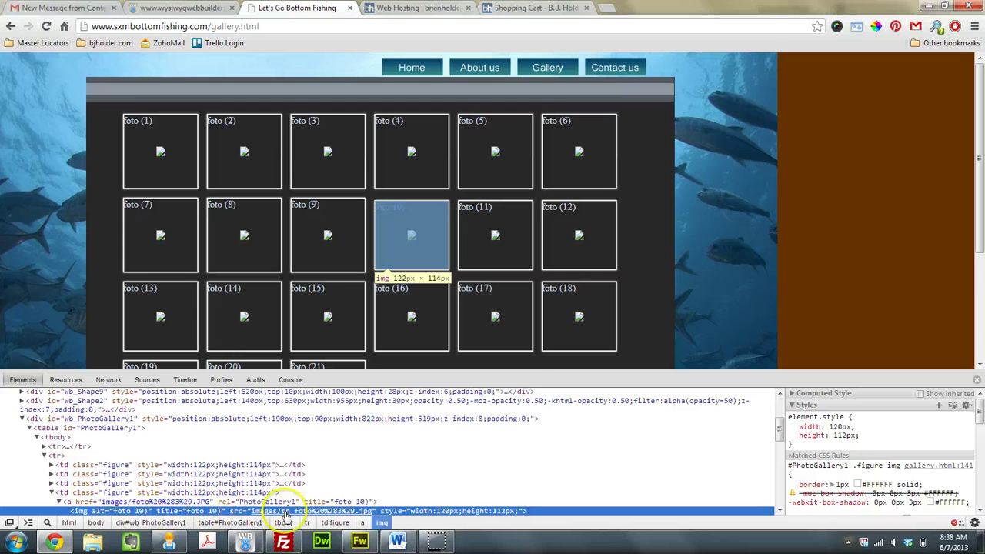
Preview the thumbnail resource tn_foto%20%283%29.jpg and highlight its encoded characters.
click(312, 511)
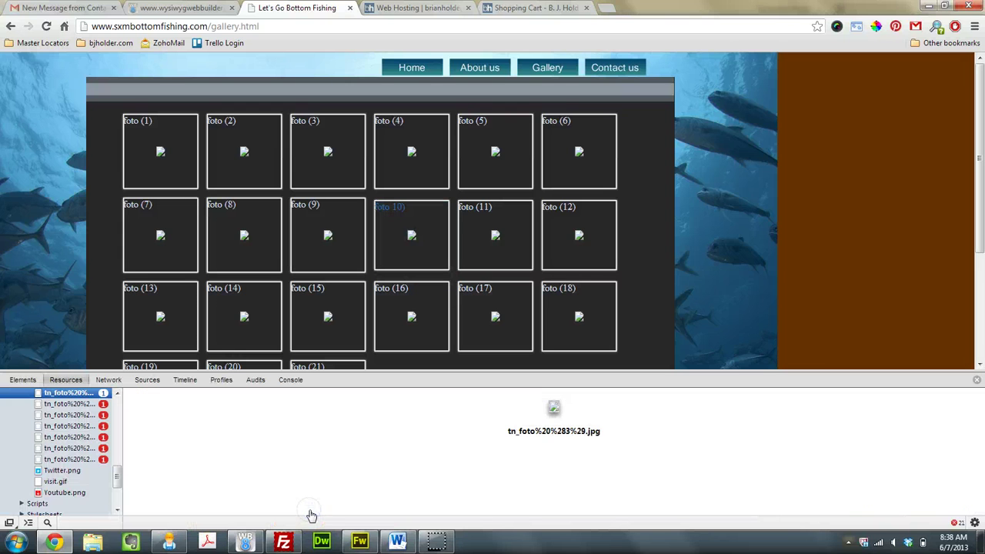
click(541, 432)
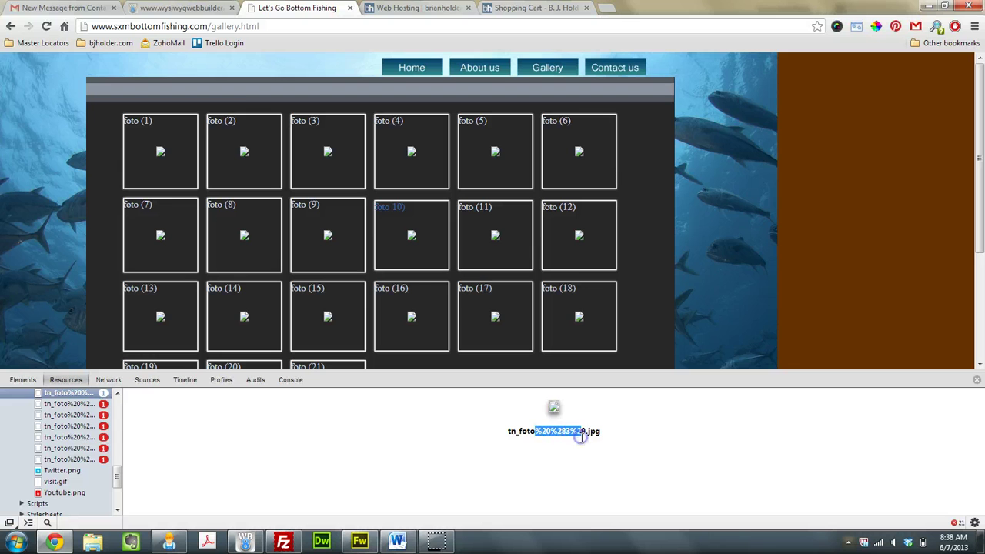
click(618, 433)
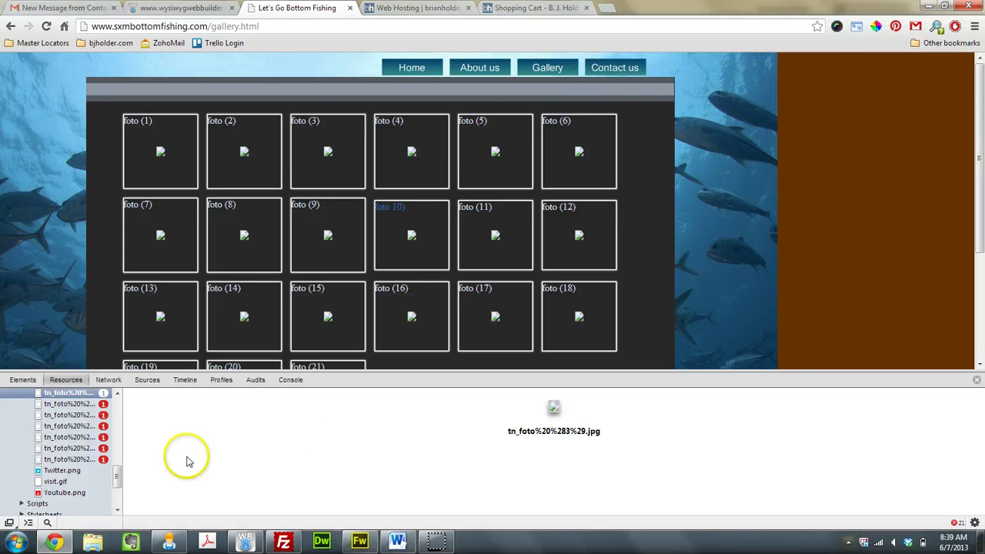
Preview the working img0037.png and img0037_hover.png Gallery button images in Resources.
drag(117, 479, 117, 459)
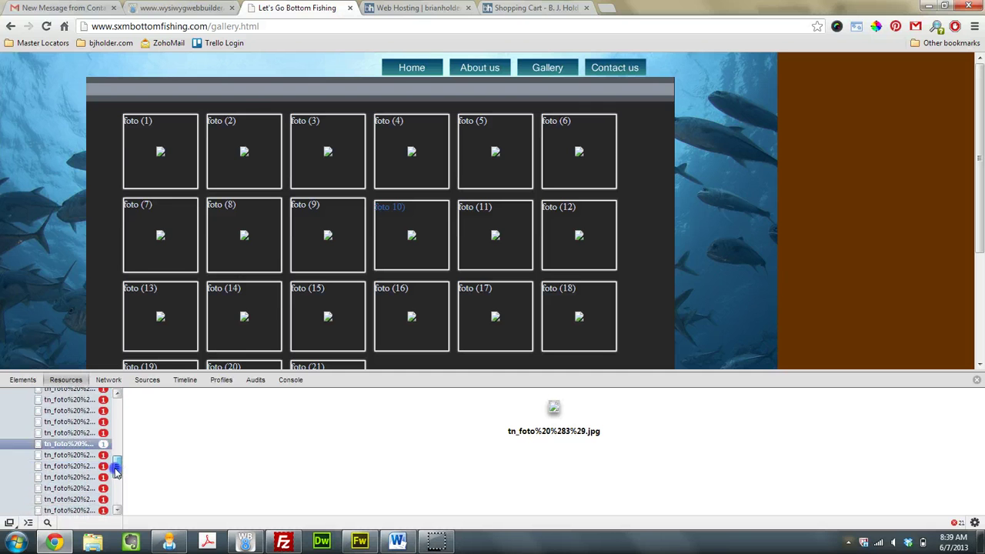
drag(115, 467, 116, 429)
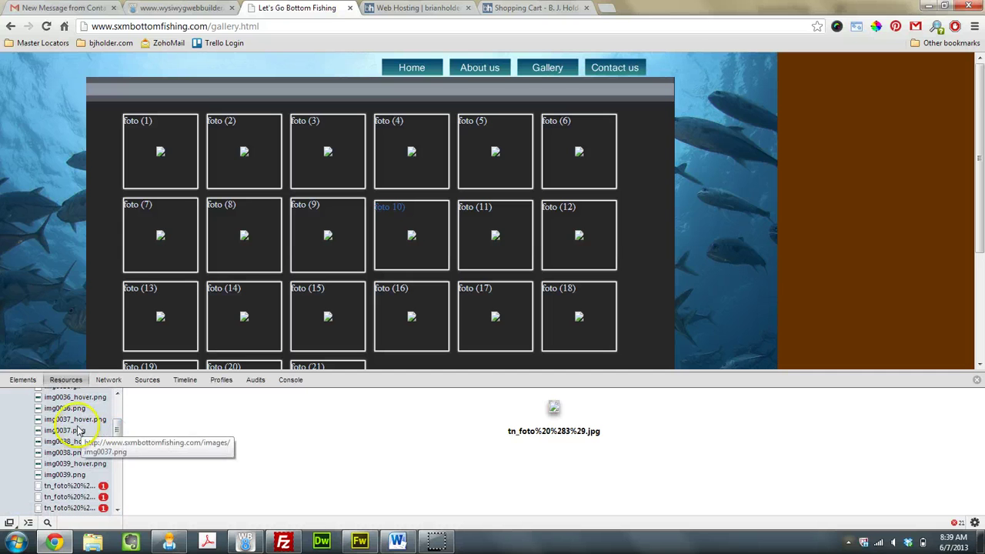
click(70, 431)
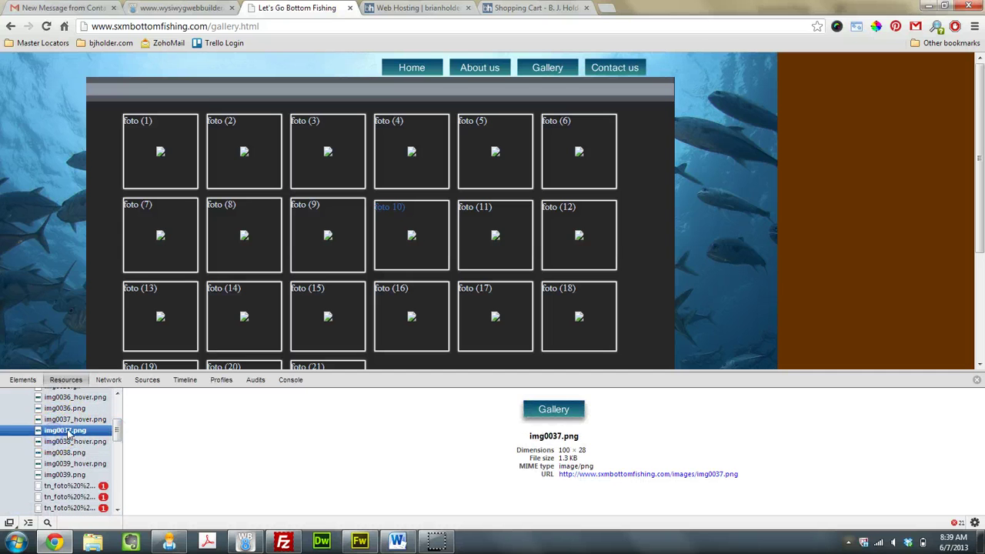
click(76, 420)
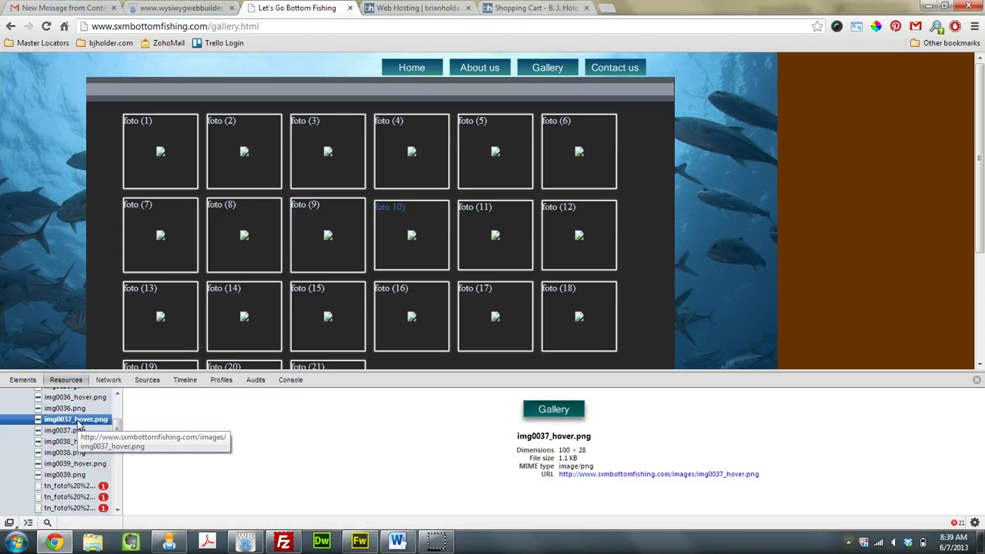
click(66, 430)
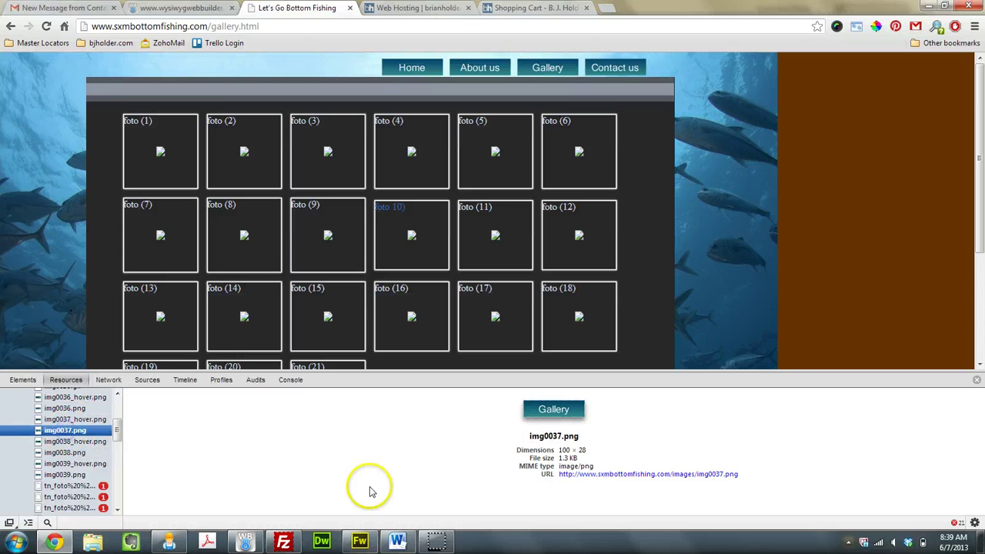
Highlight the img0037.png title text in the resource preview.
click(529, 437)
drag(530, 437, 559, 437)
triple_click(561, 437)
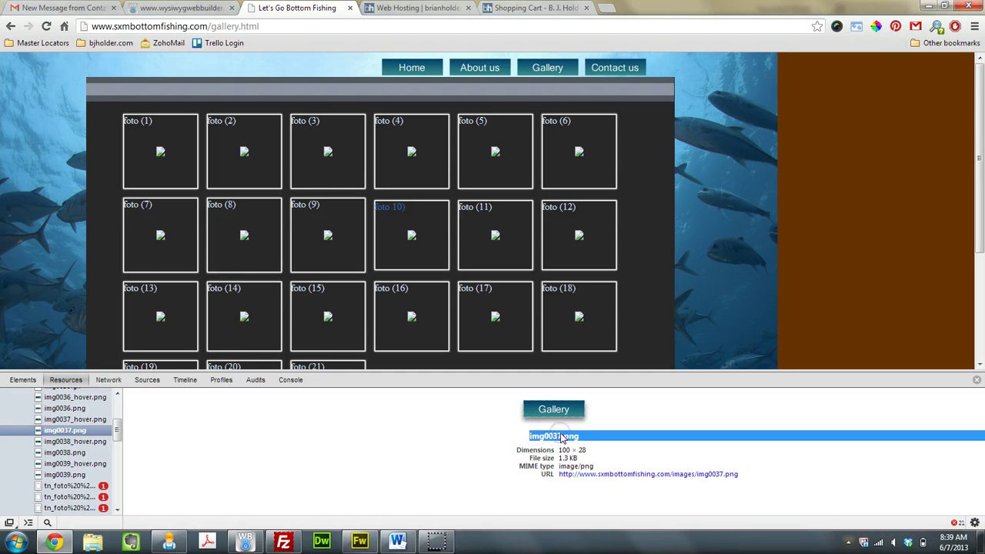
click(561, 437)
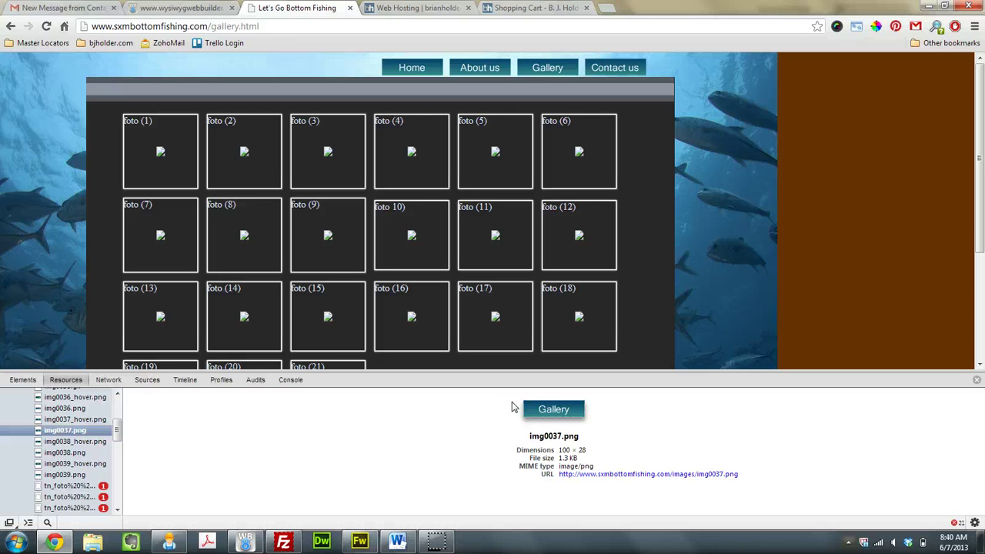
Open the designer's Contact Me page in the Web Hosting tab and highlight the contact e-mail.
click(420, 8)
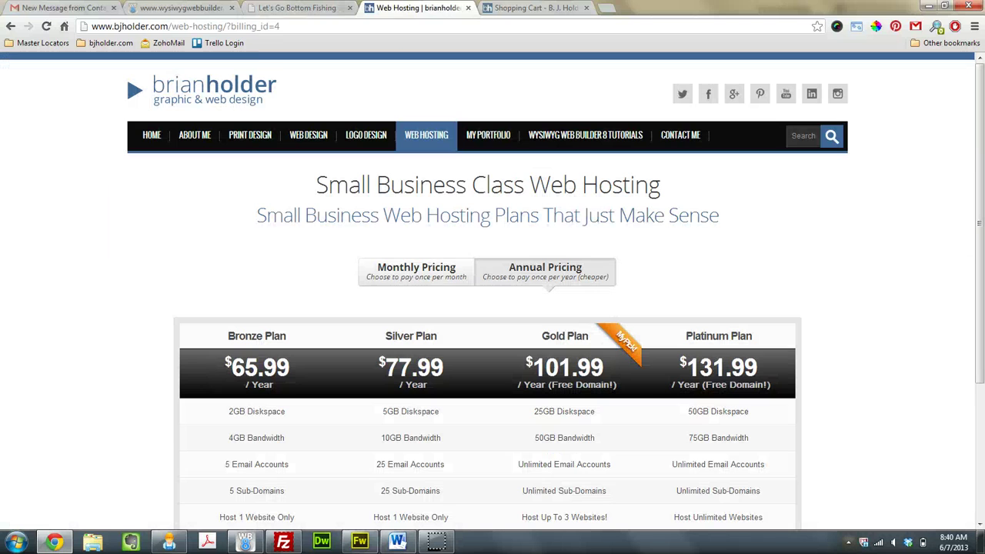
click(682, 138)
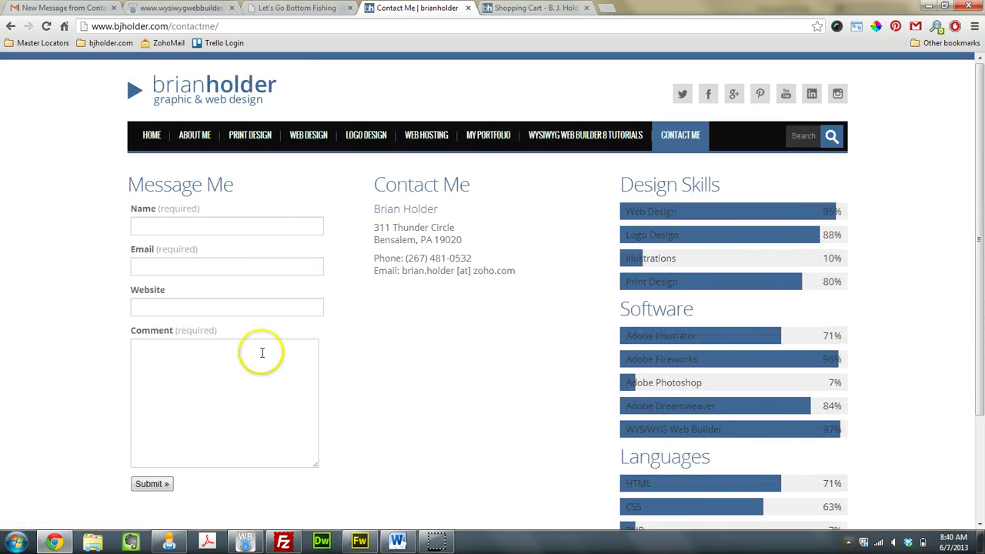
drag(403, 271, 508, 267)
click(568, 279)
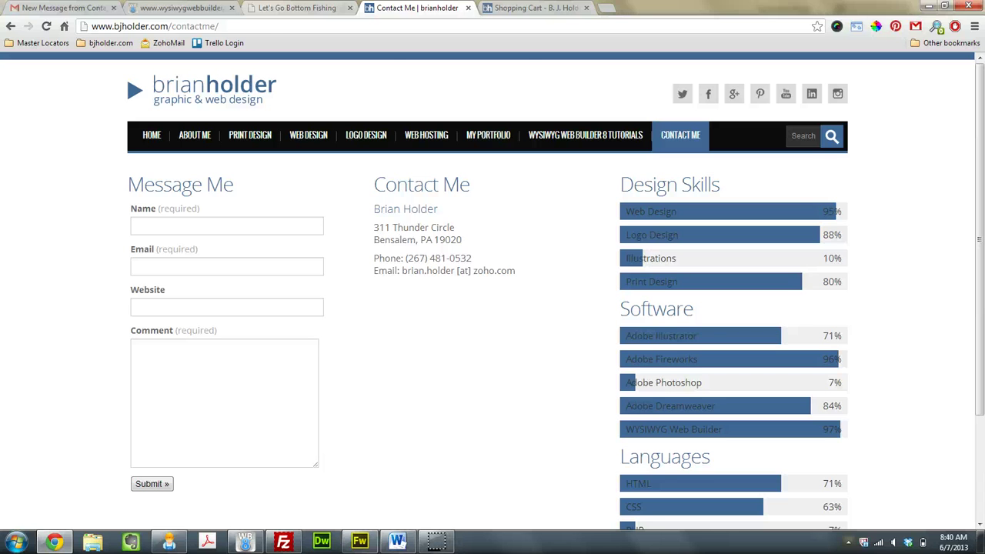
key(ctrl+shift+Tab)
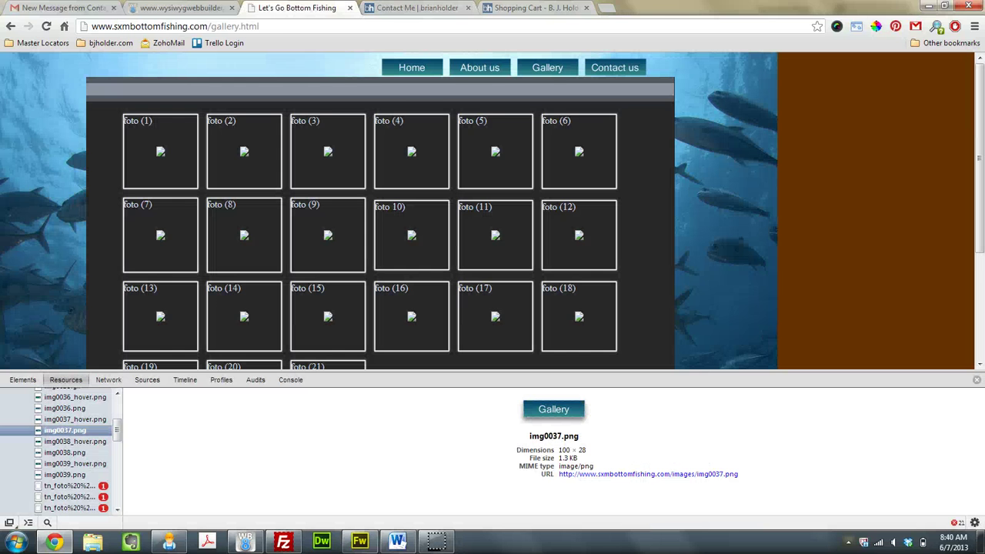